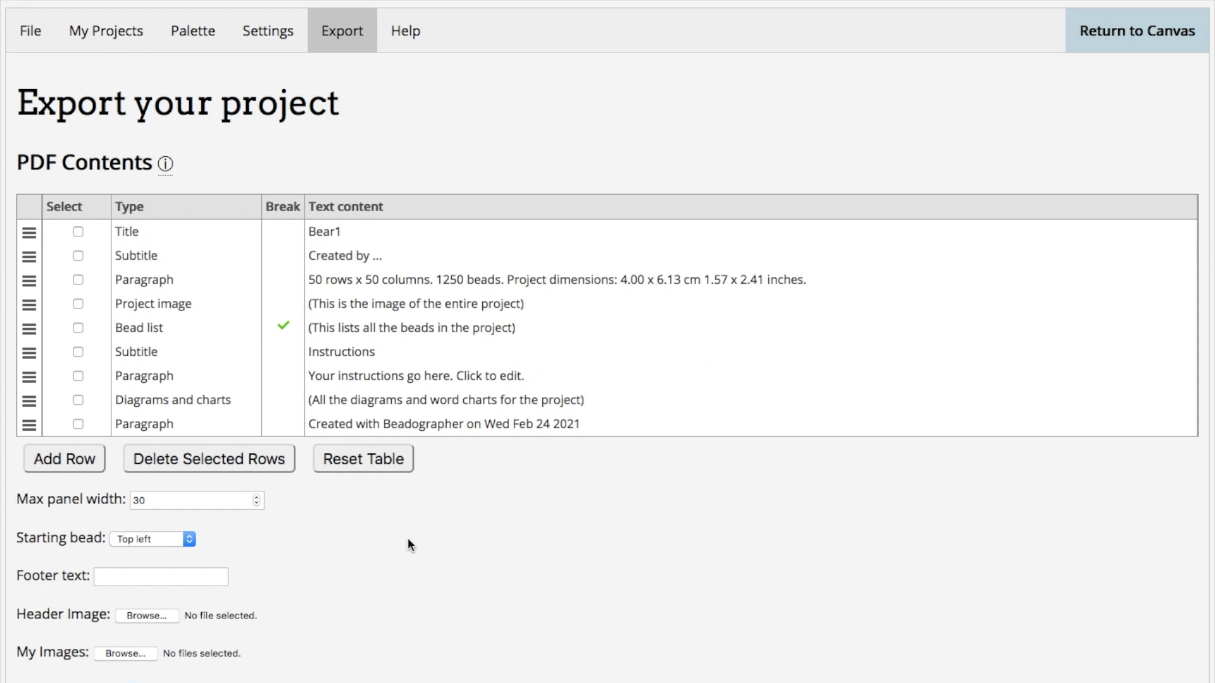
Step: Generate the Bear1 PDF using the current export contents
scroll(408, 537, down, 3)
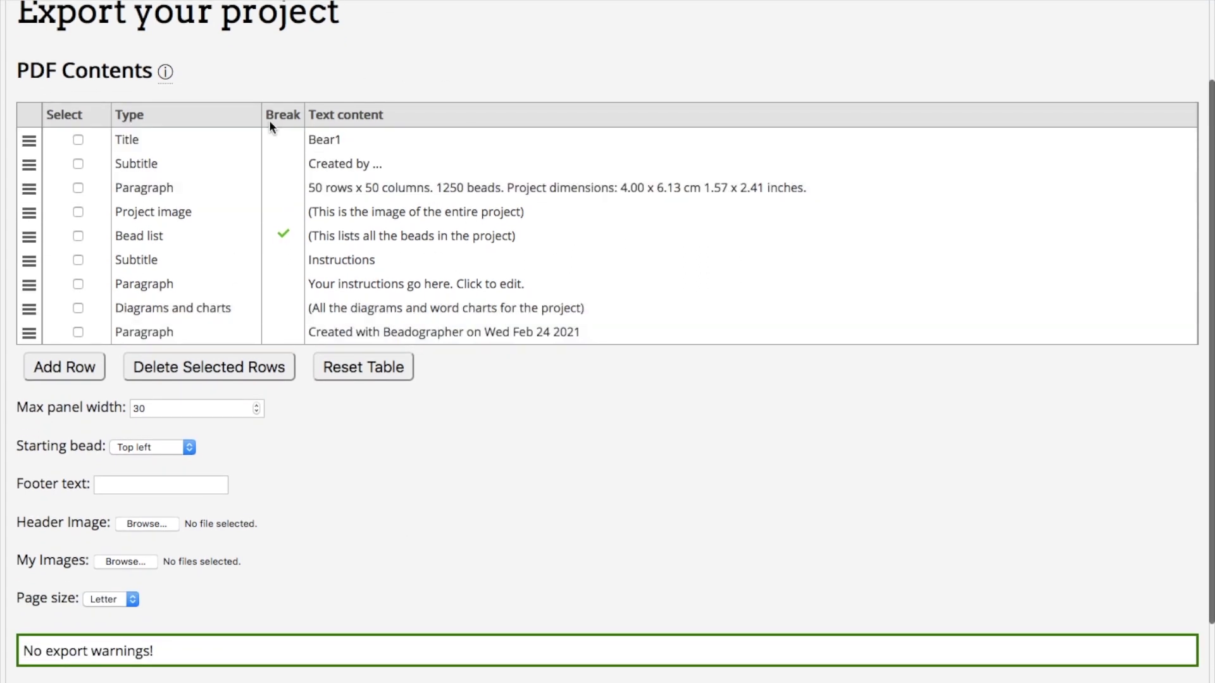
scroll(275, 591, down, 3)
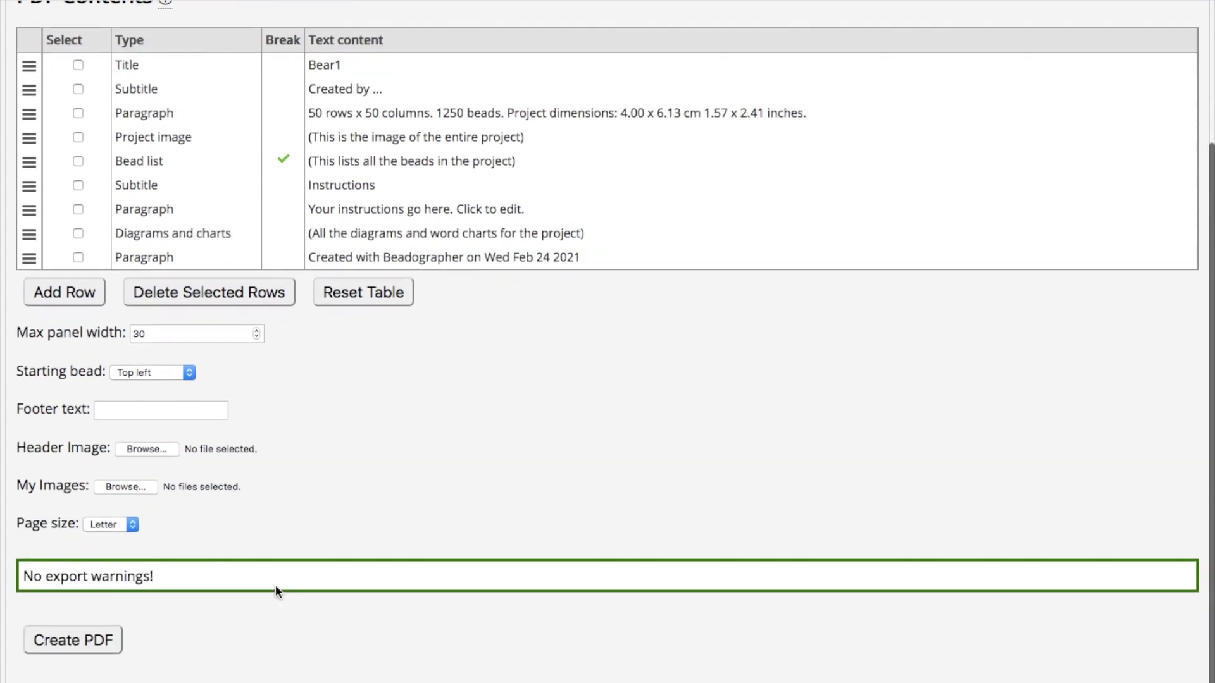
click(80, 642)
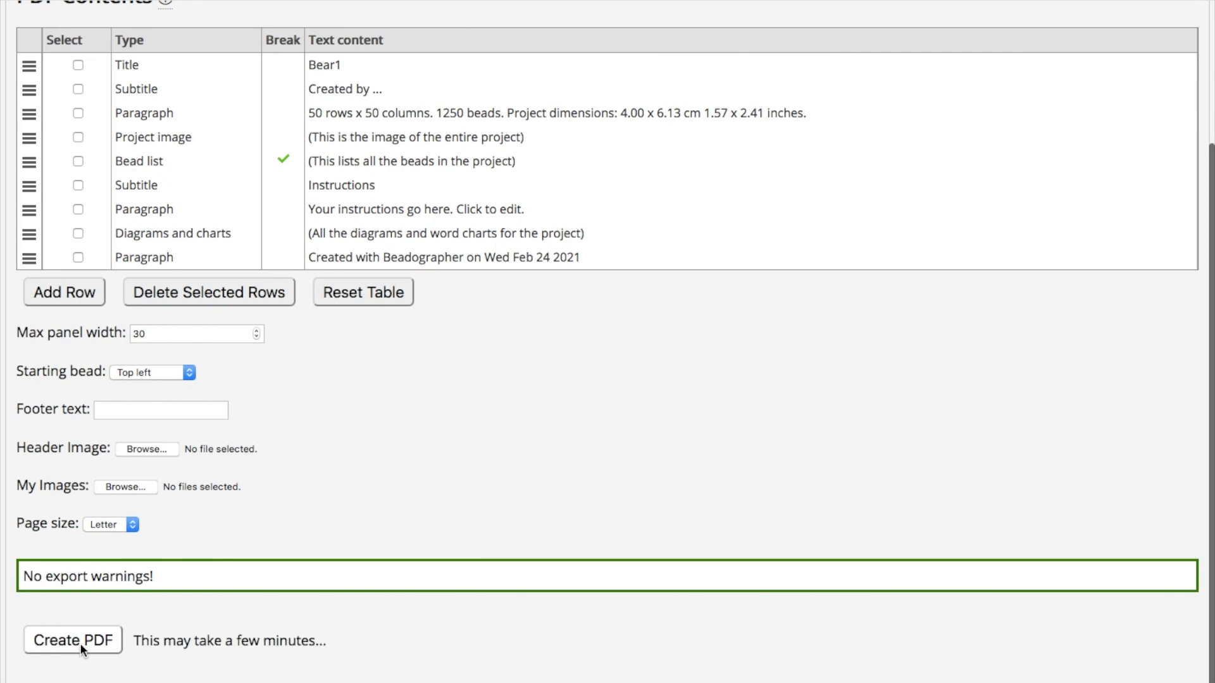
scroll(617, 567, down, 4)
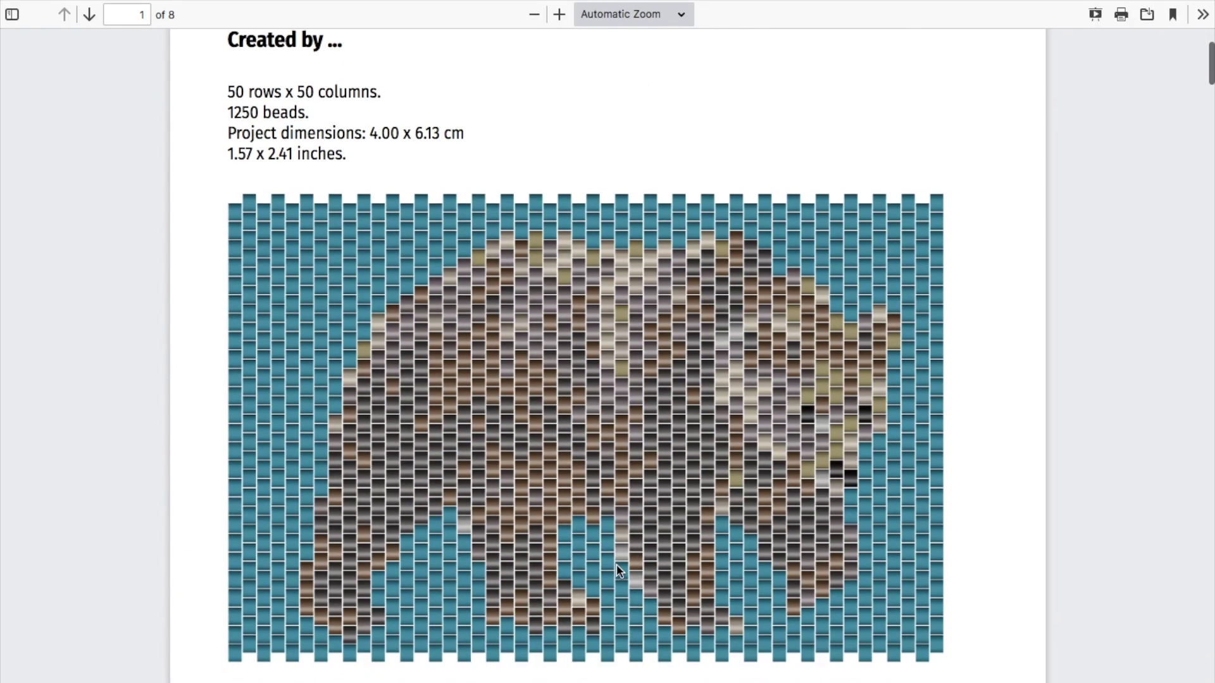
scroll(616, 564, up, 3)
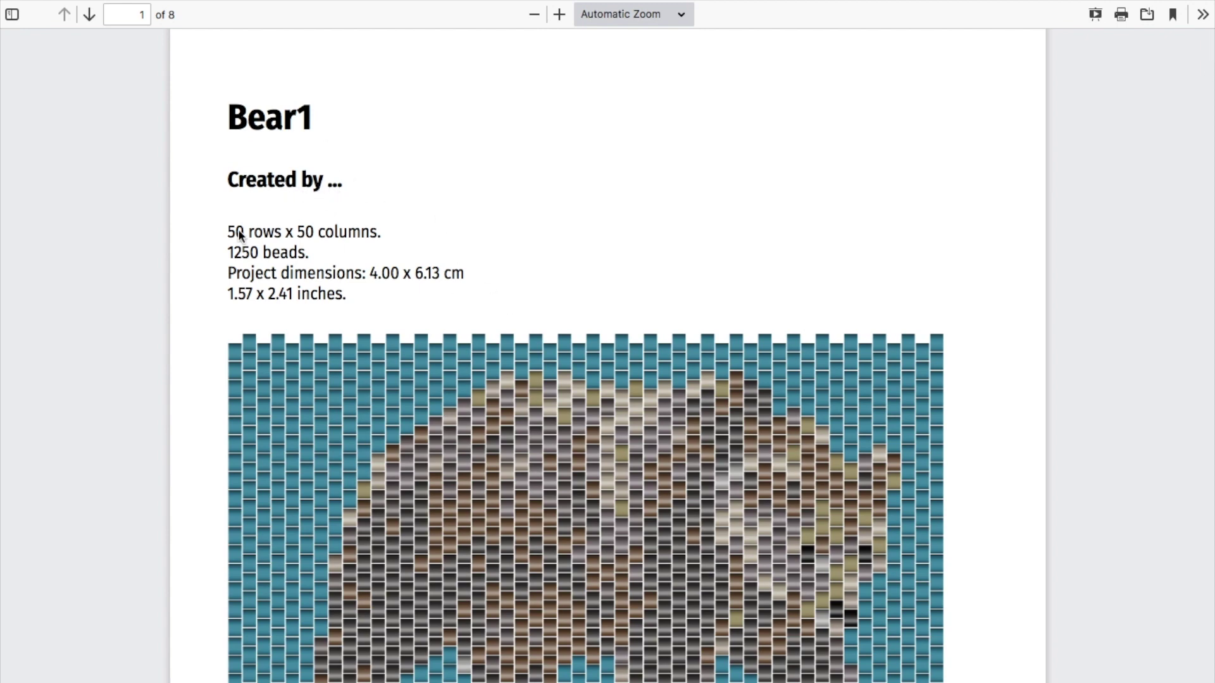
scroll(392, 343, down, 3)
scroll(391, 344, down, 2)
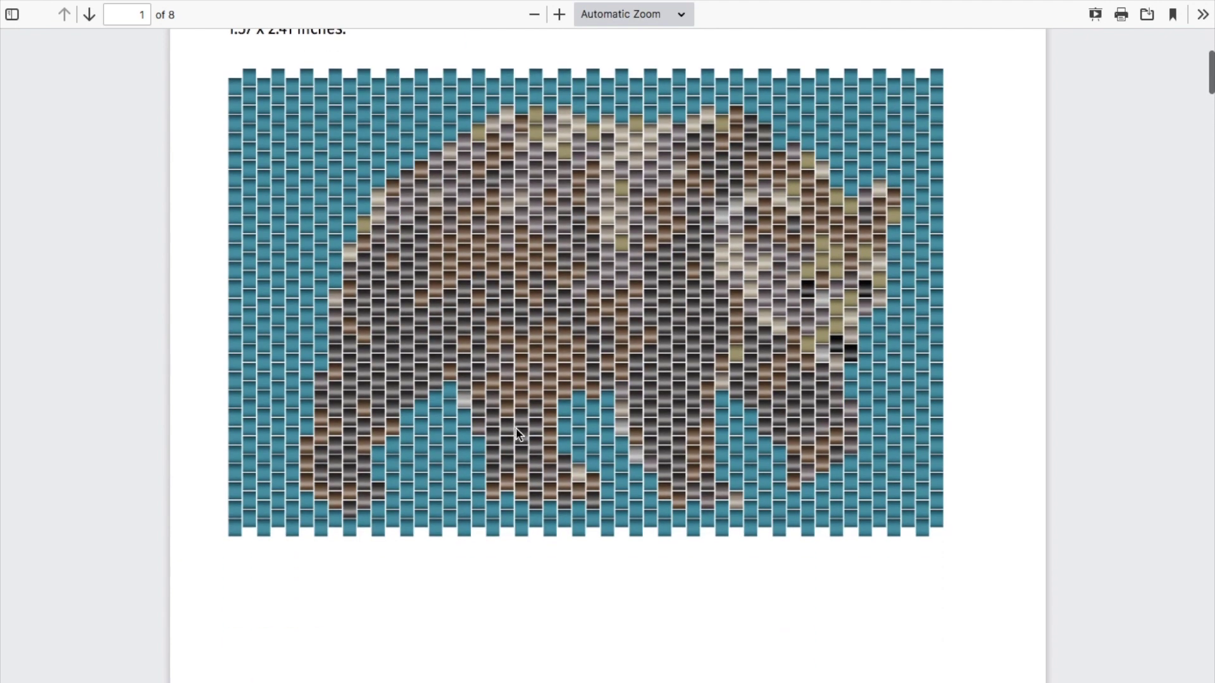
scroll(515, 434, down, 8)
scroll(516, 434, down, 8)
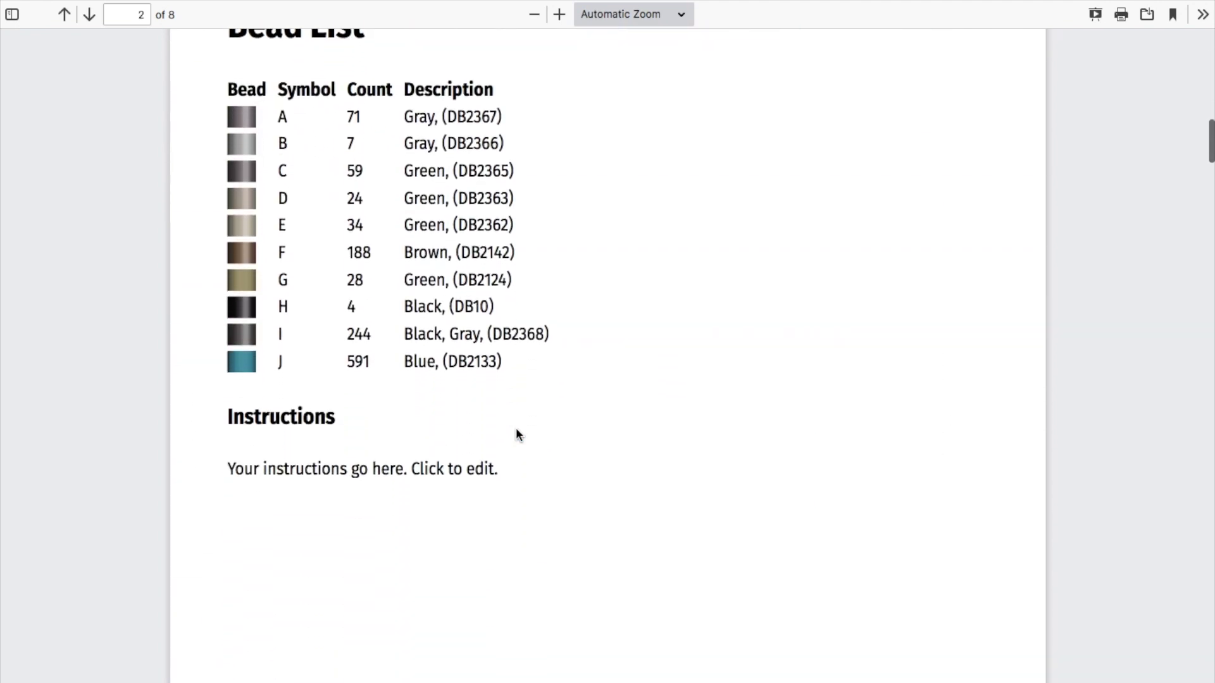
scroll(461, 467, down, 15)
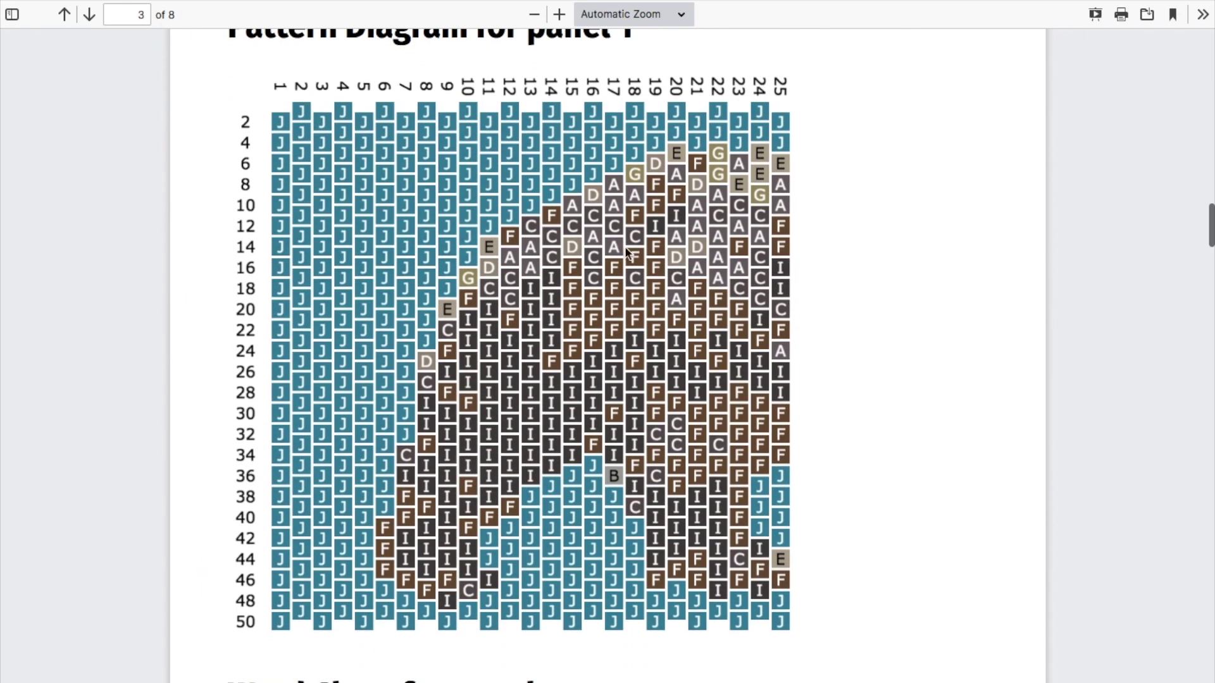
scroll(635, 409, down, 10)
scroll(635, 411, down, 20)
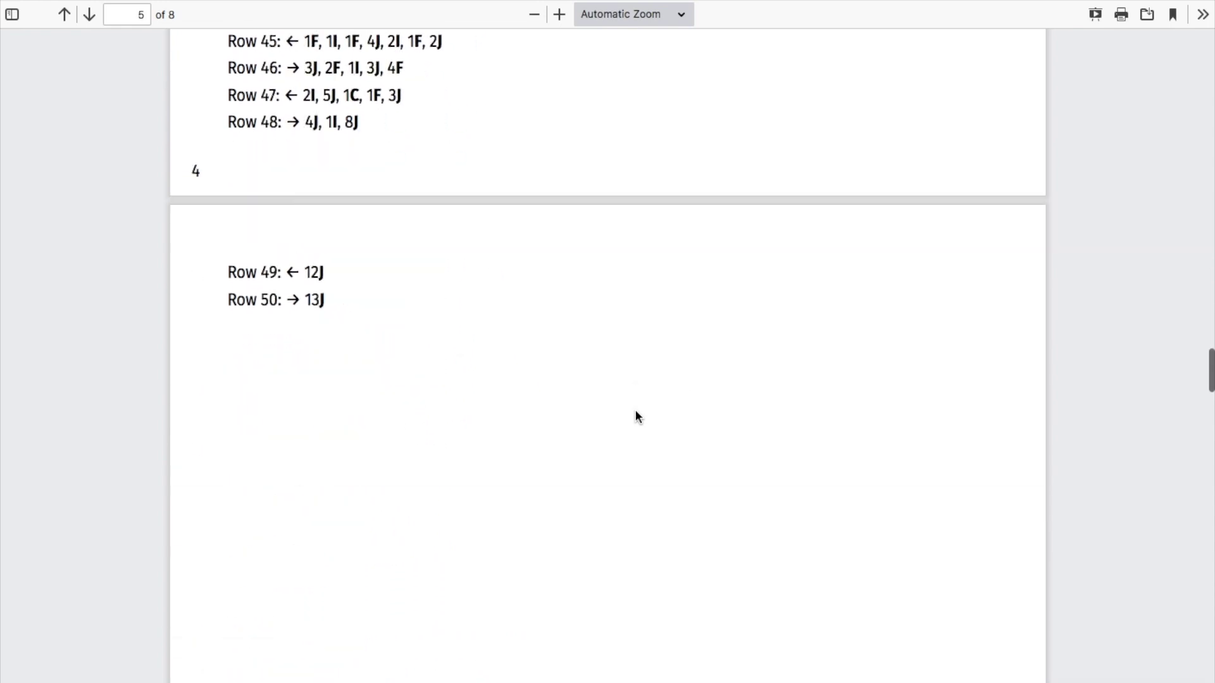
scroll(636, 412, down, 20)
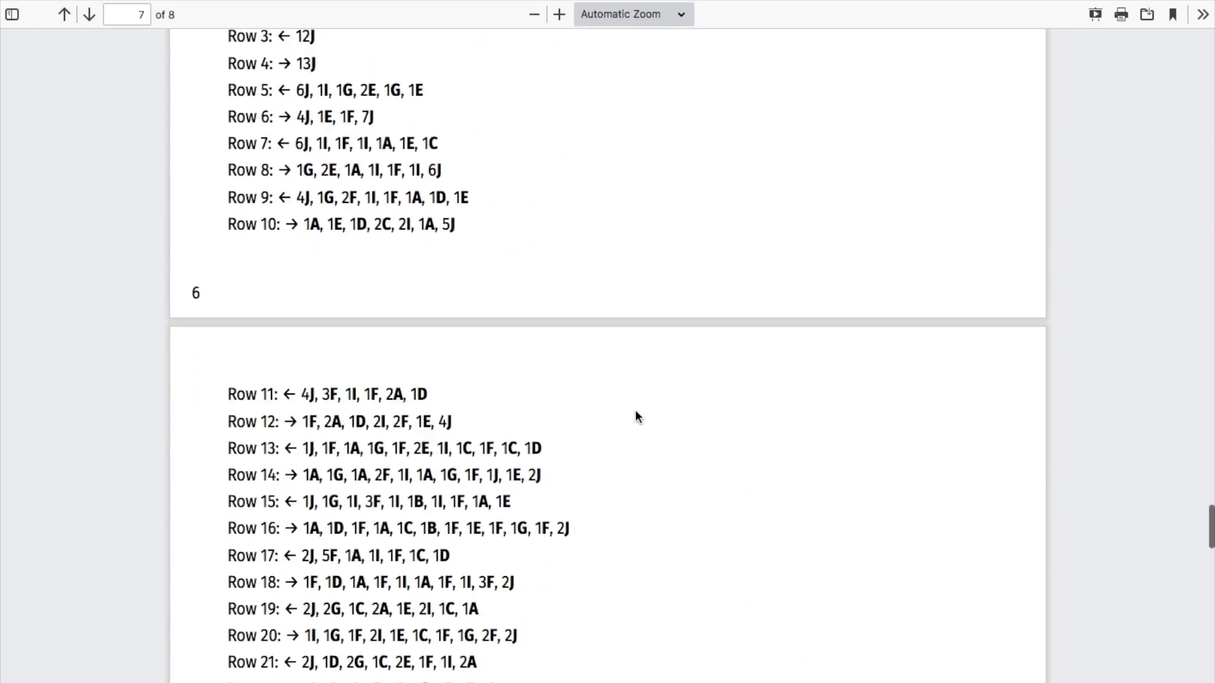
scroll(635, 412, down, 1)
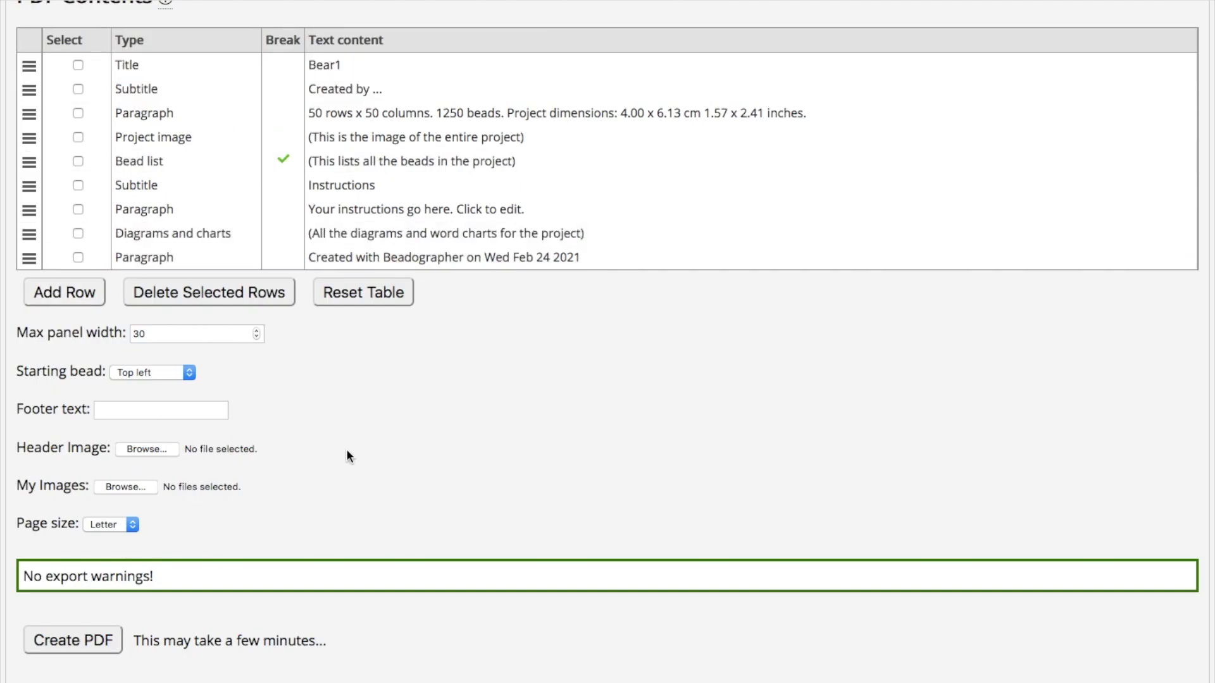
Step: Change the pattern title from Bear1 to 'Brown Bear'
scroll(347, 456, up, 4)
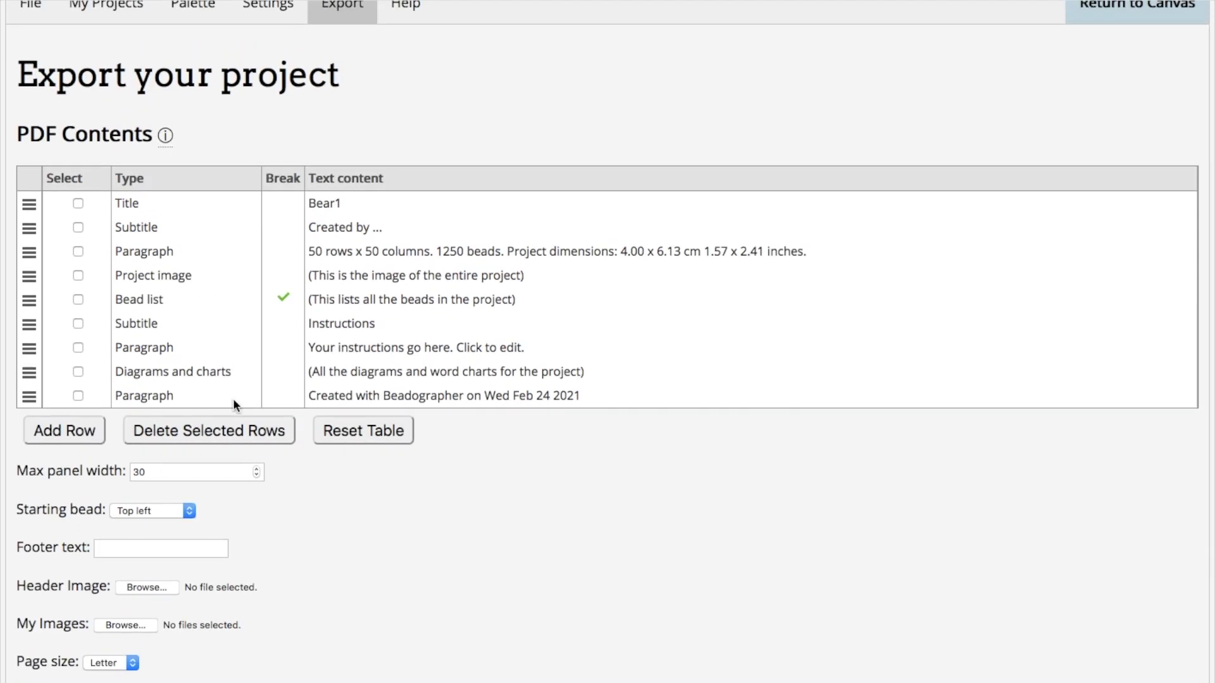
drag(26, 227, 20, 272)
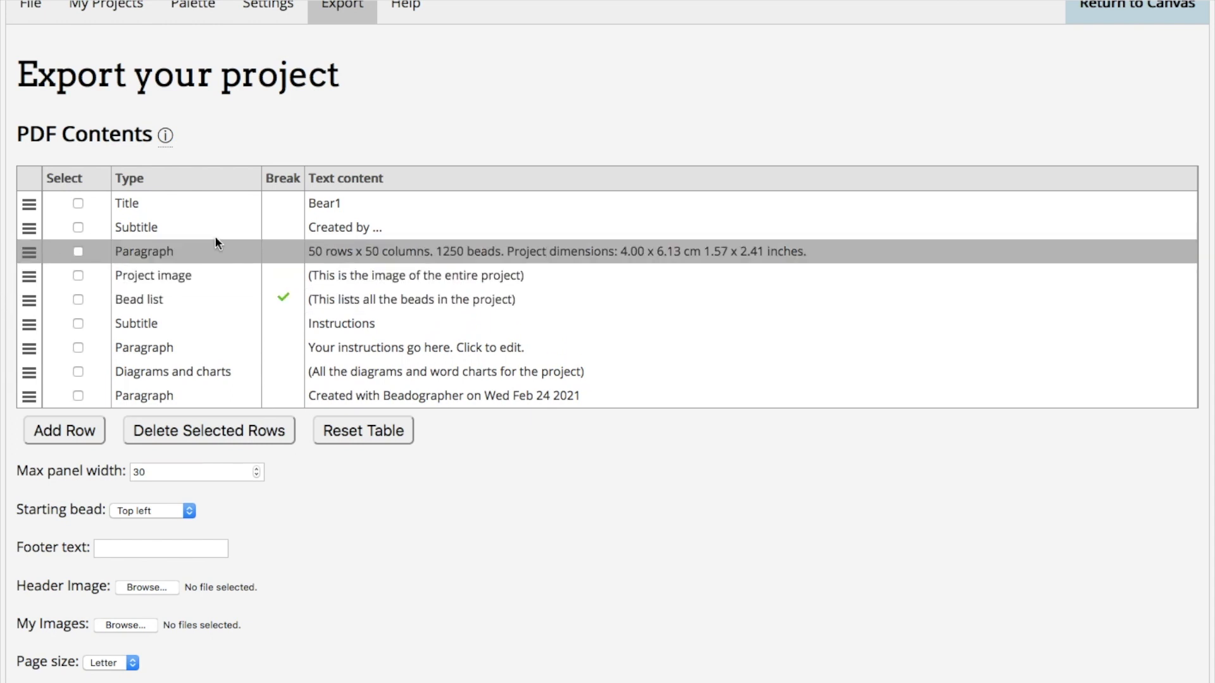
click(336, 204)
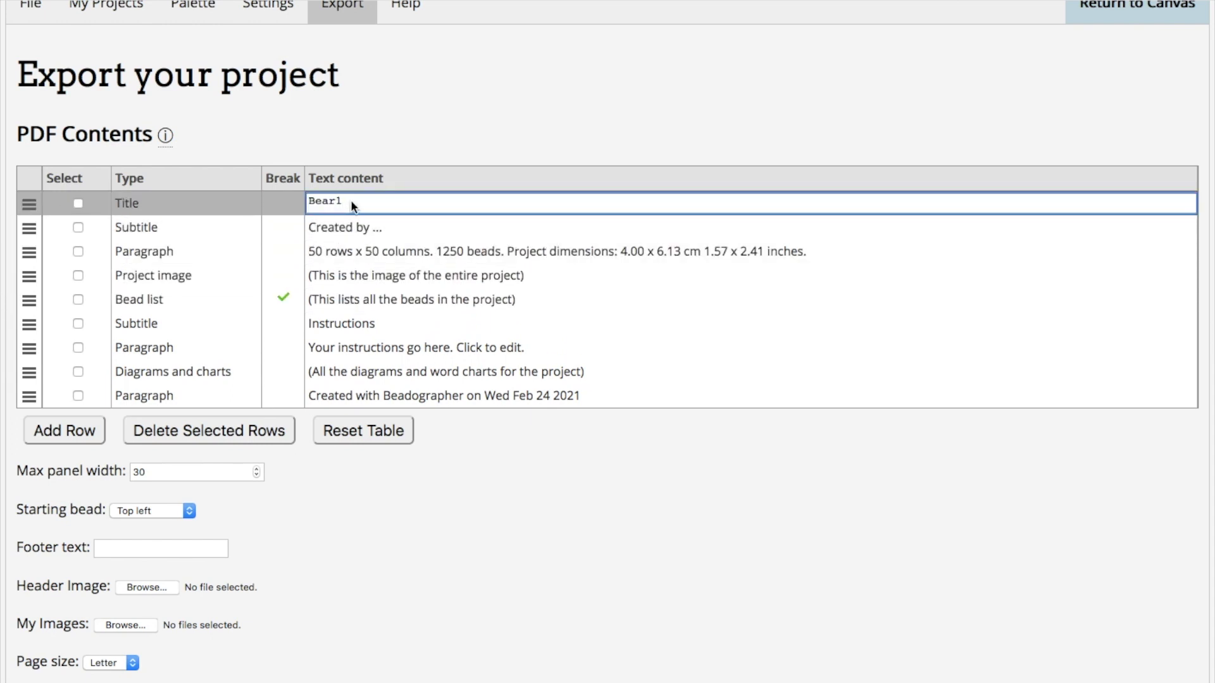
drag(350, 200, 294, 202)
text(Bro)
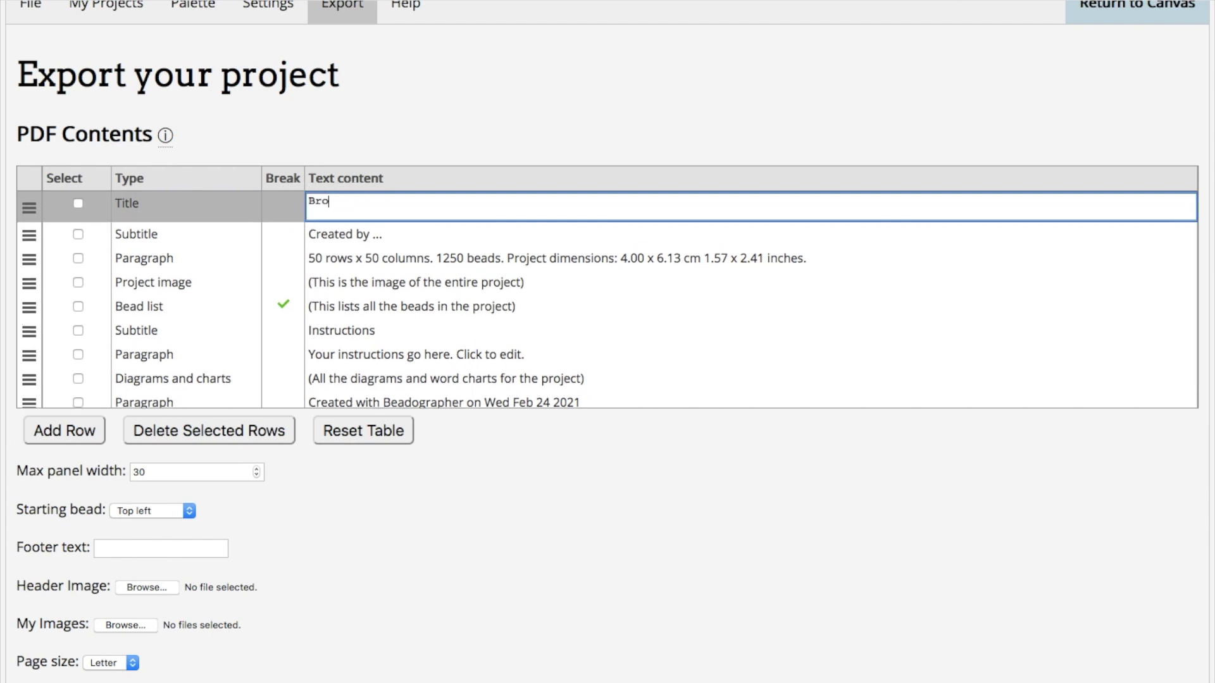
text(wn Brea)
key(BackSpace)
key(BackSpace)
key(BackSpace)
text(ear)
Step: Replace the subtitle's '...' placeholder after 'Created by' with the author's name
click(383, 233)
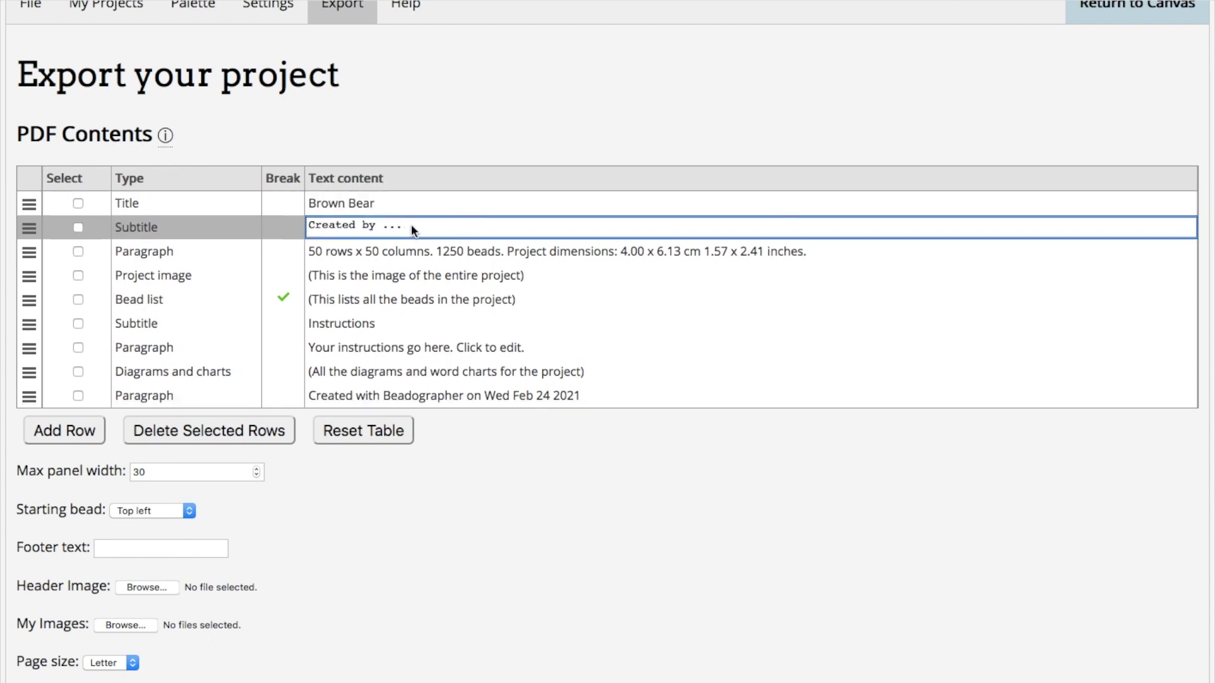
click(394, 226)
drag(394, 227, 381, 227)
text(Leah )
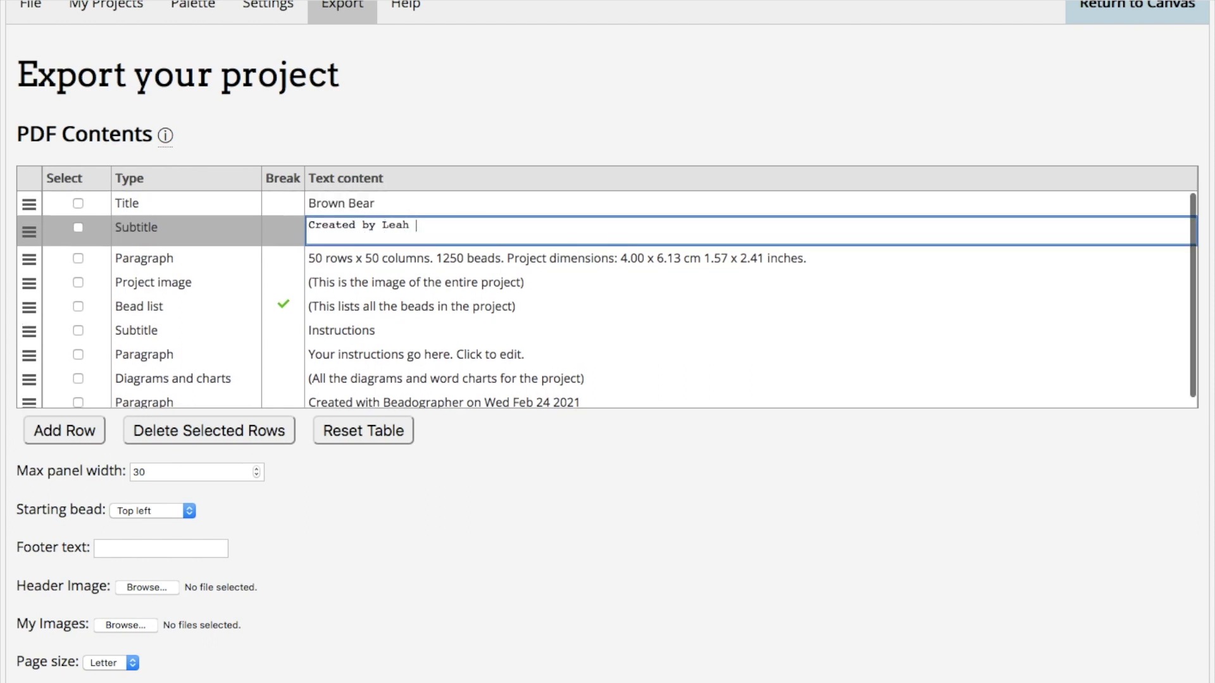
text(Russell)
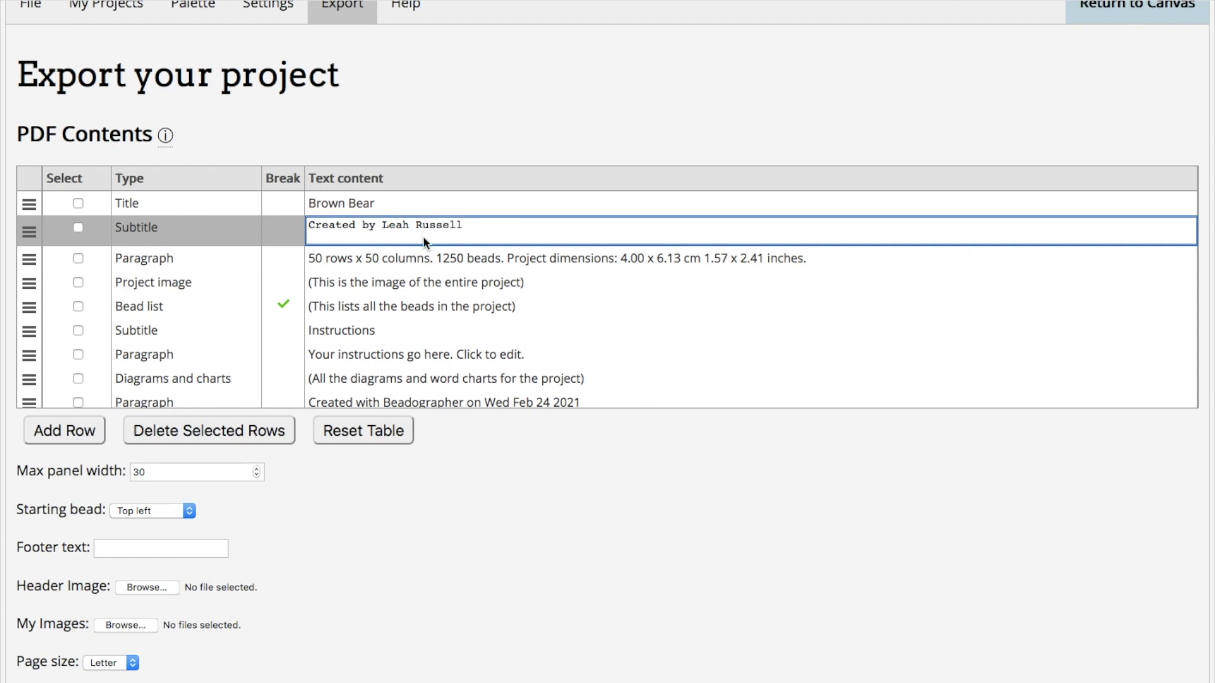
click(420, 265)
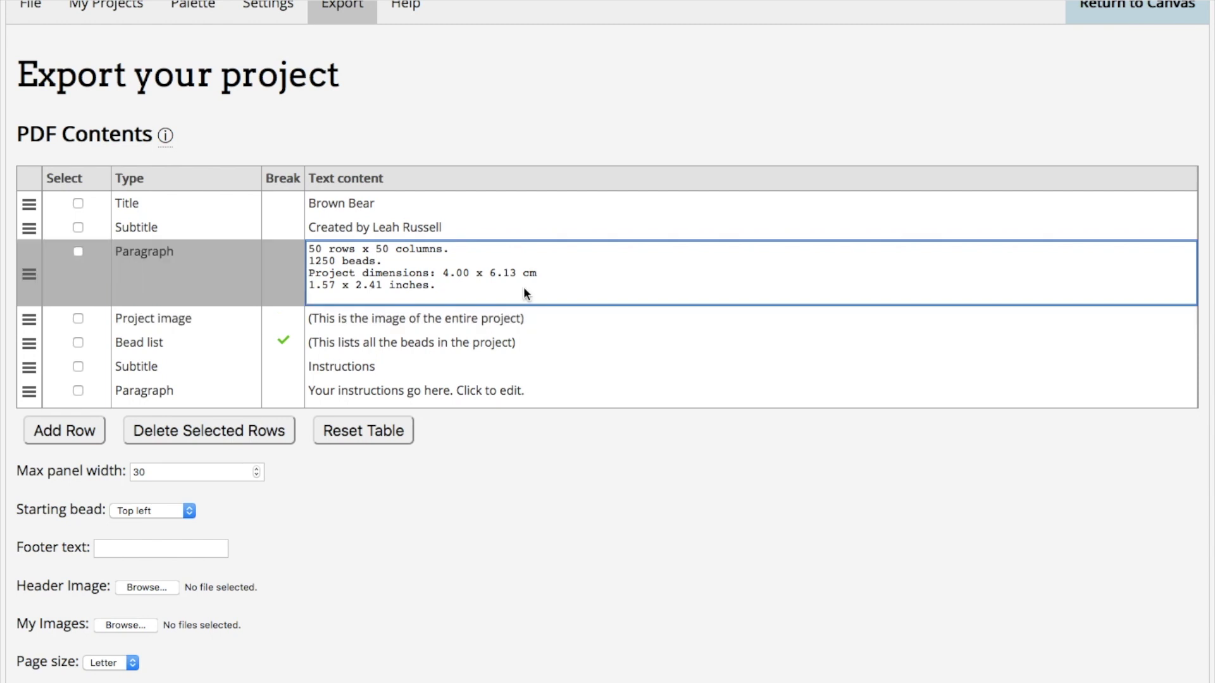
click(534, 320)
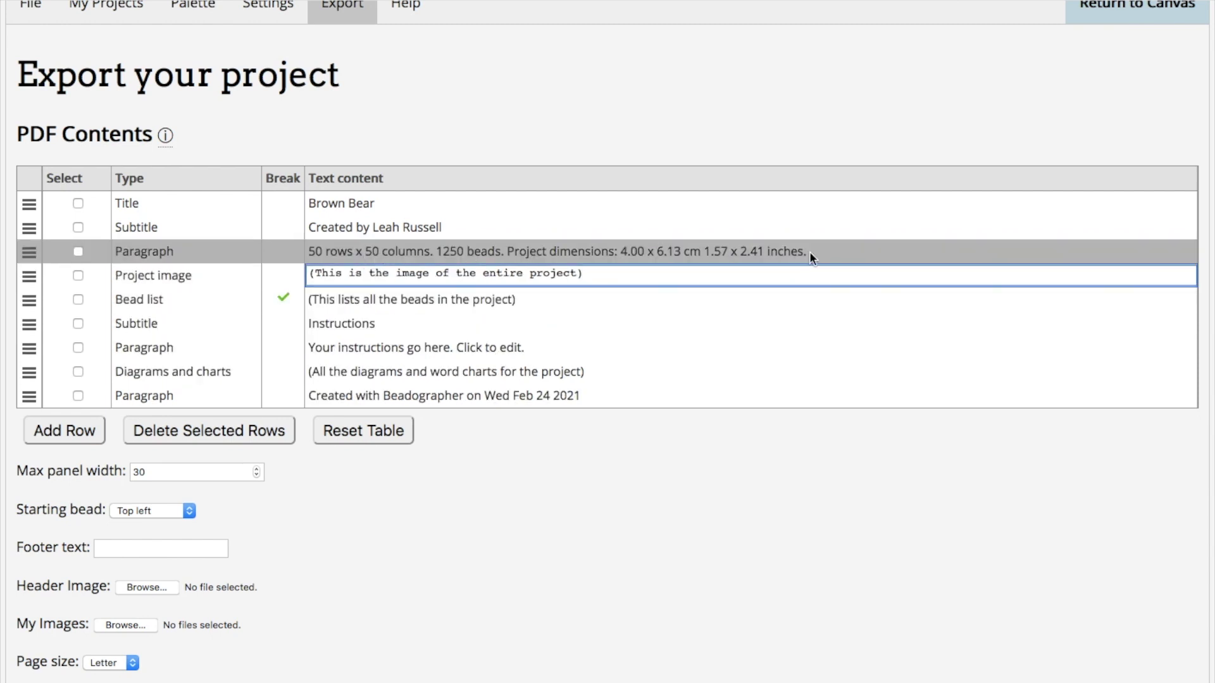
click(746, 252)
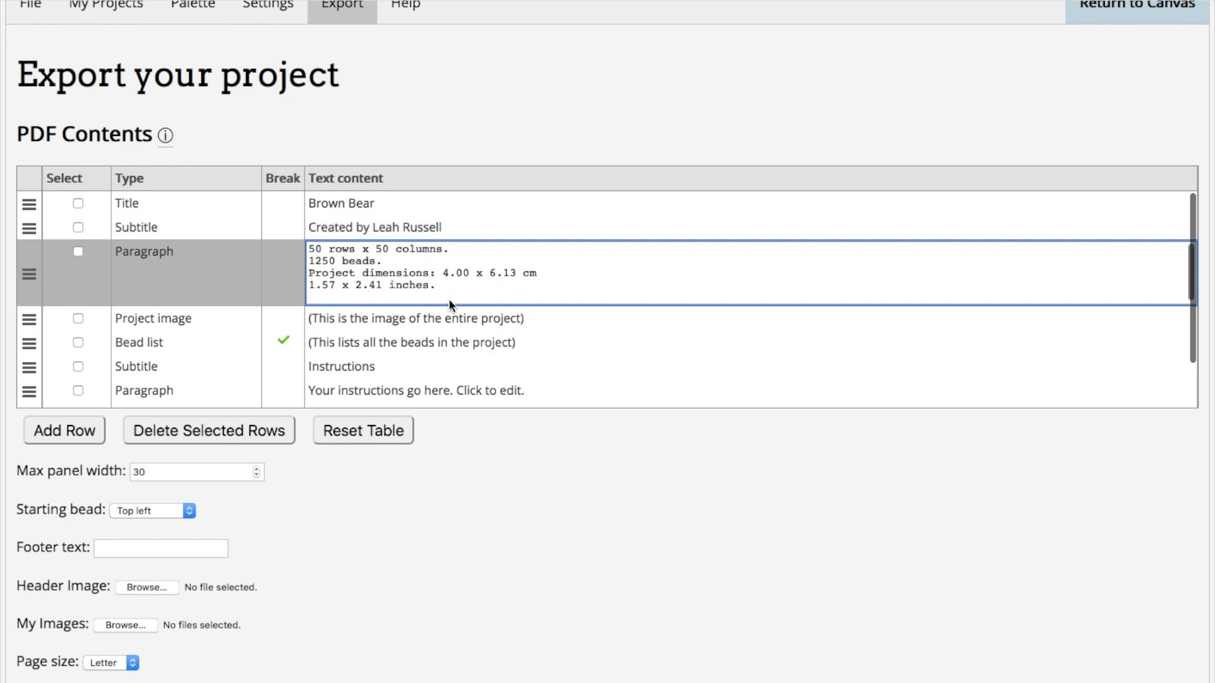
click(481, 316)
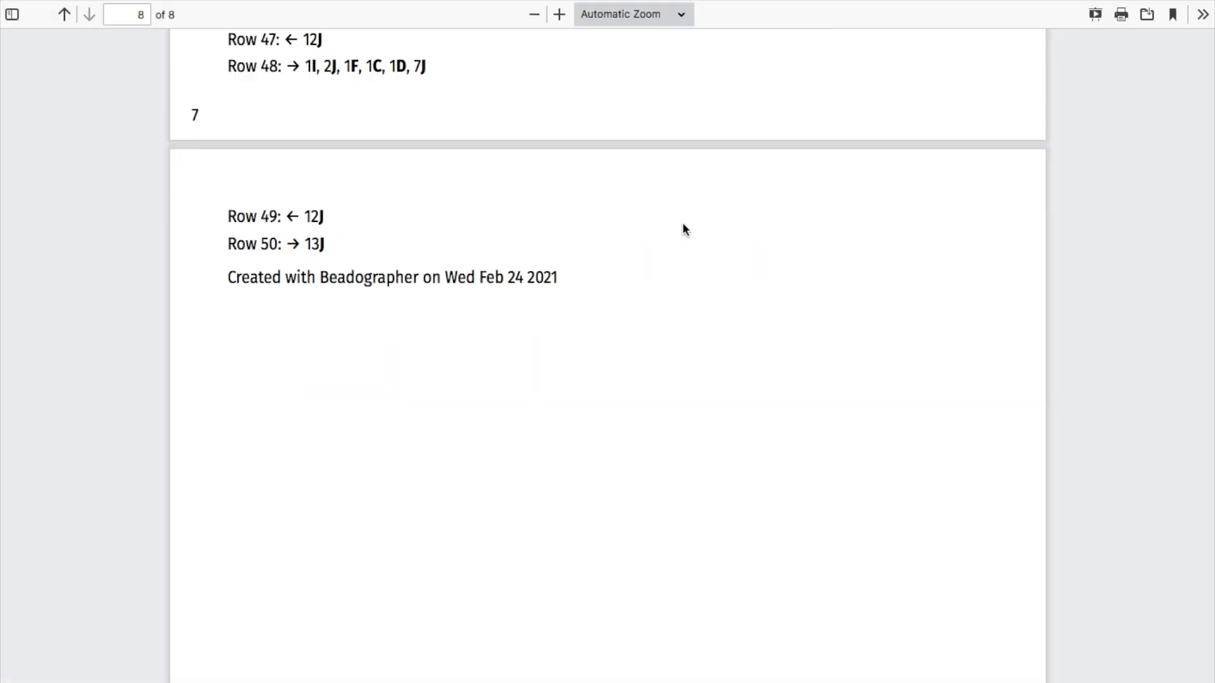
scroll(682, 225, up, 20)
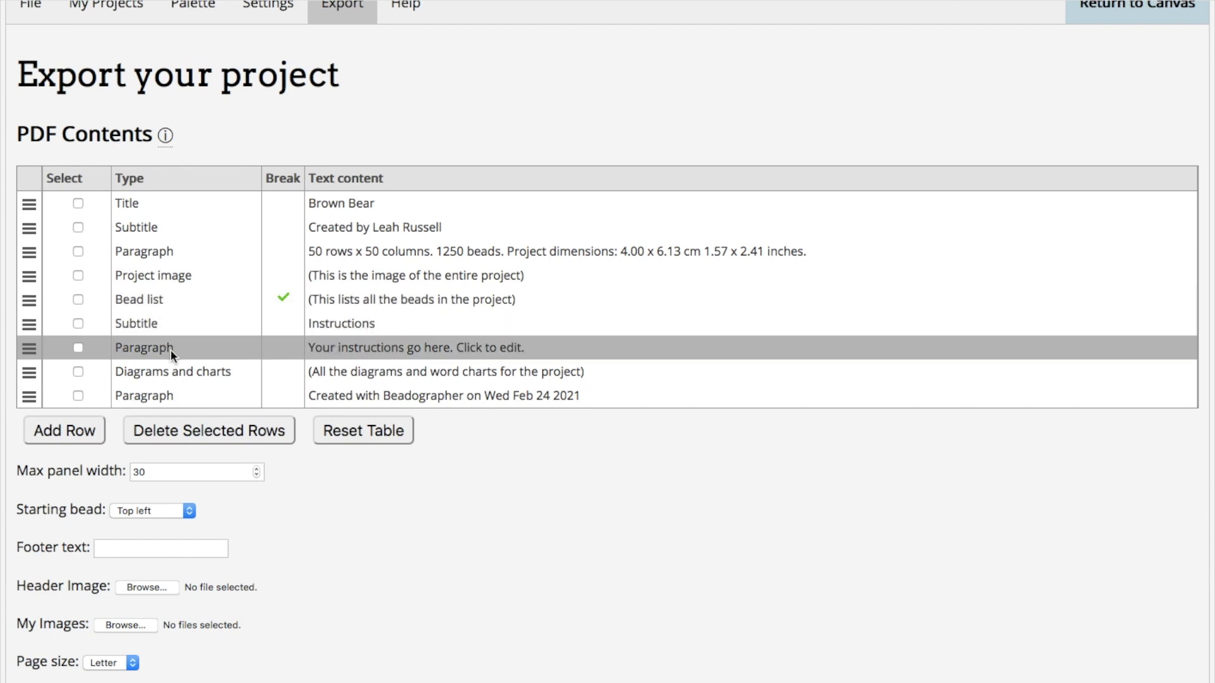
Step: Delete the Instructions subtitle row and its placeholder paragraph row
click(78, 323)
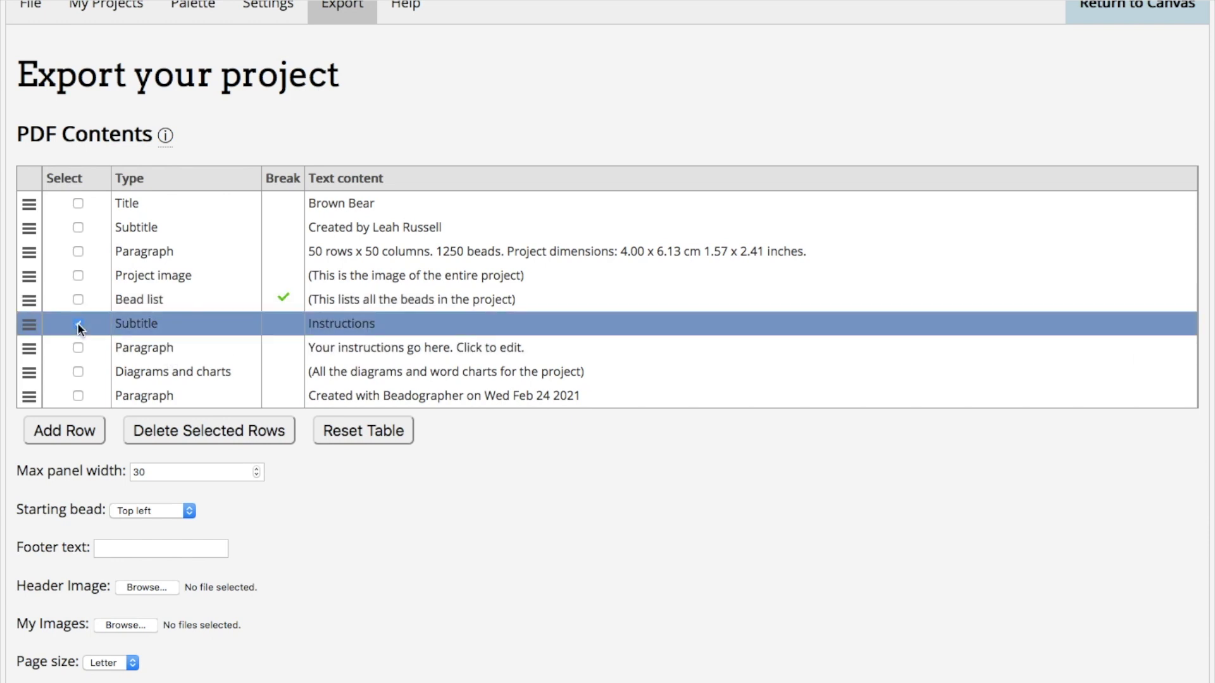
click(77, 347)
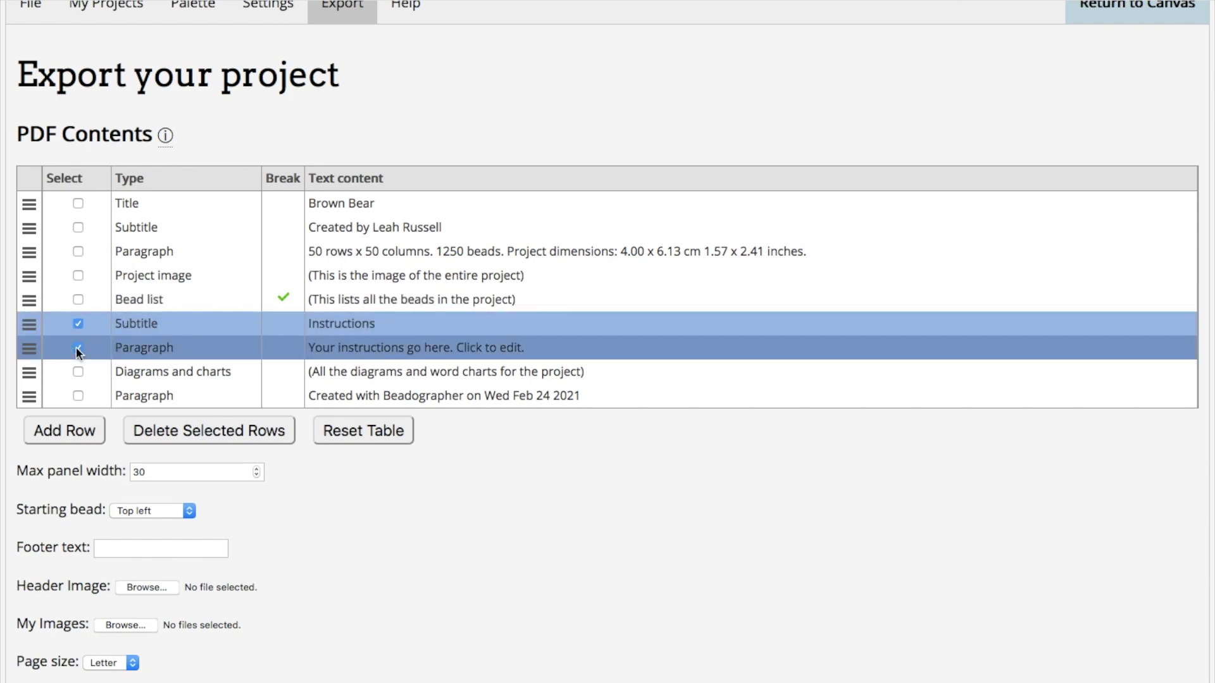
click(185, 427)
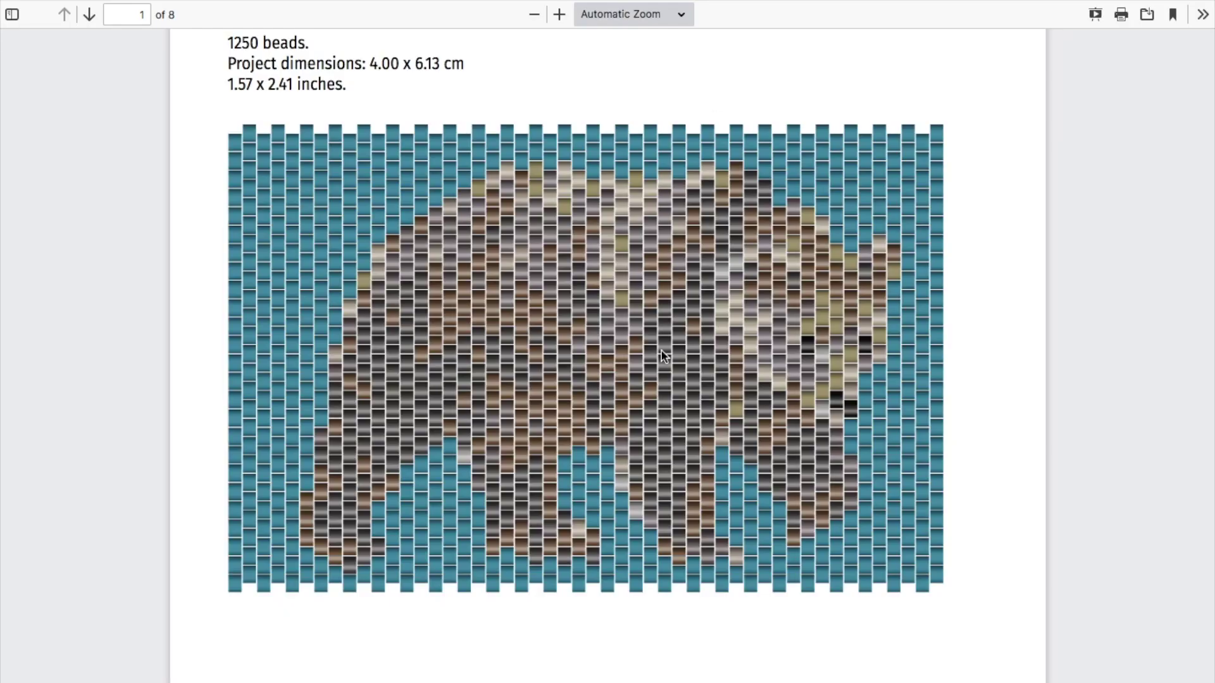
Step: Scroll through the regenerated PDF to check the panel 1 and panel 2 diagrams
scroll(664, 411, down, 6)
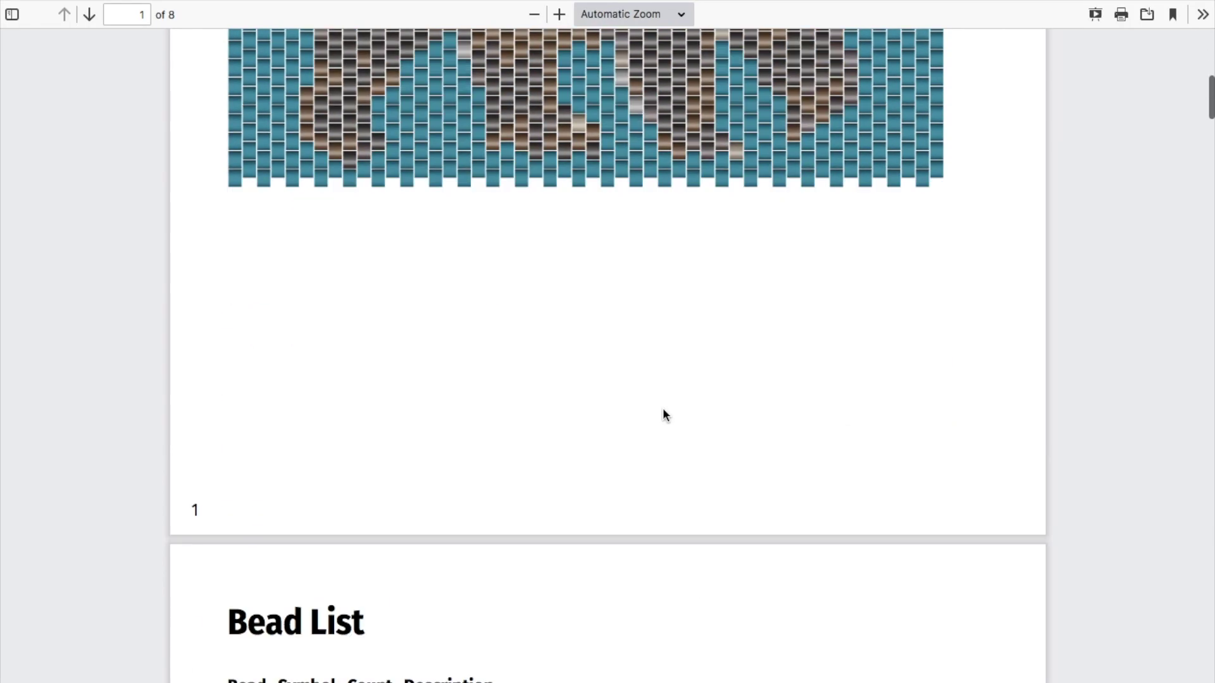
scroll(663, 415, down, 20)
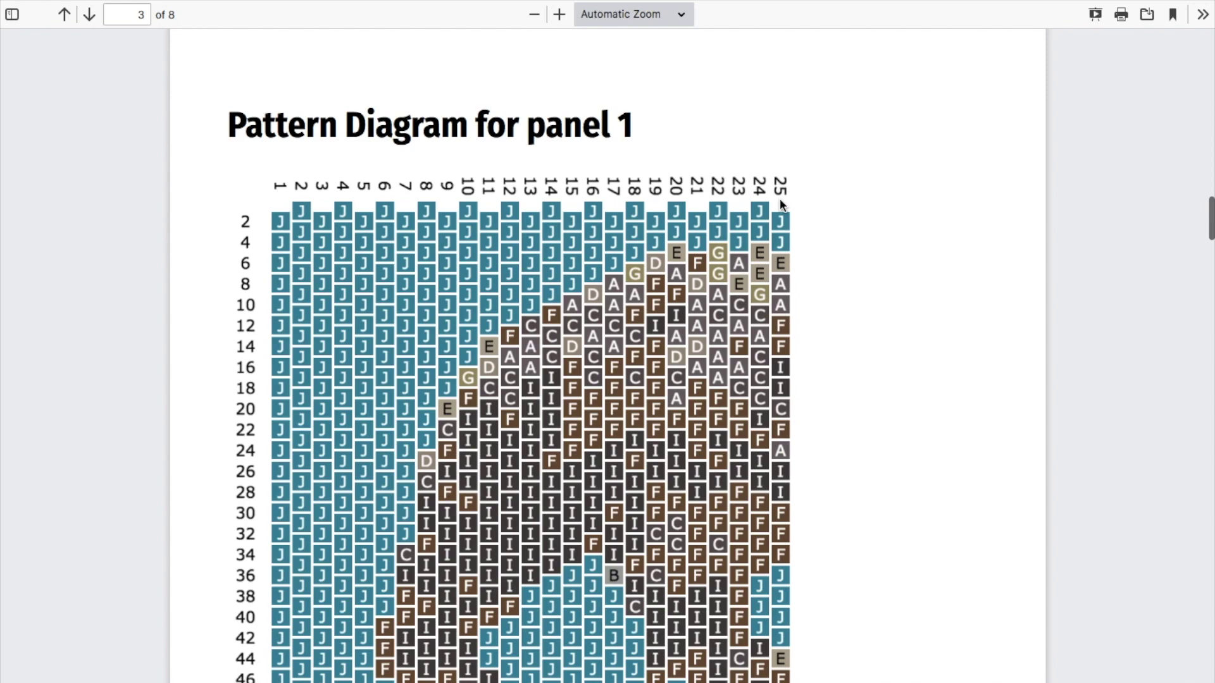
scroll(778, 383, down, 15)
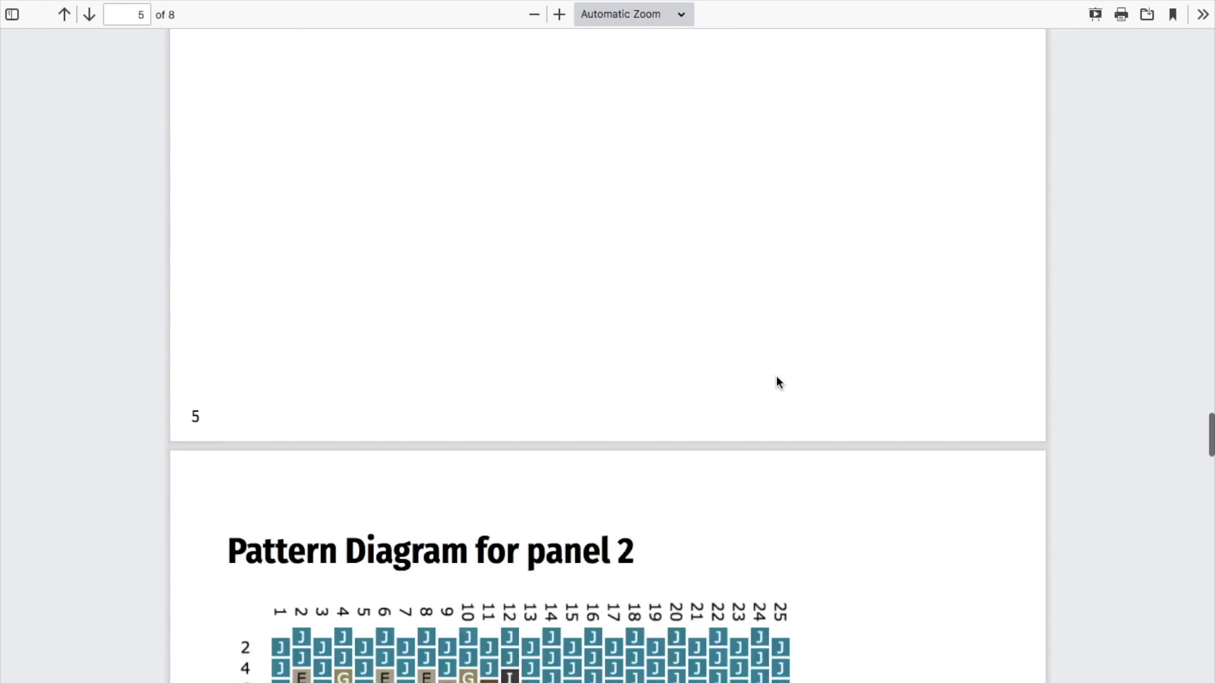
scroll(778, 383, down, 10)
scroll(778, 382, up, 7)
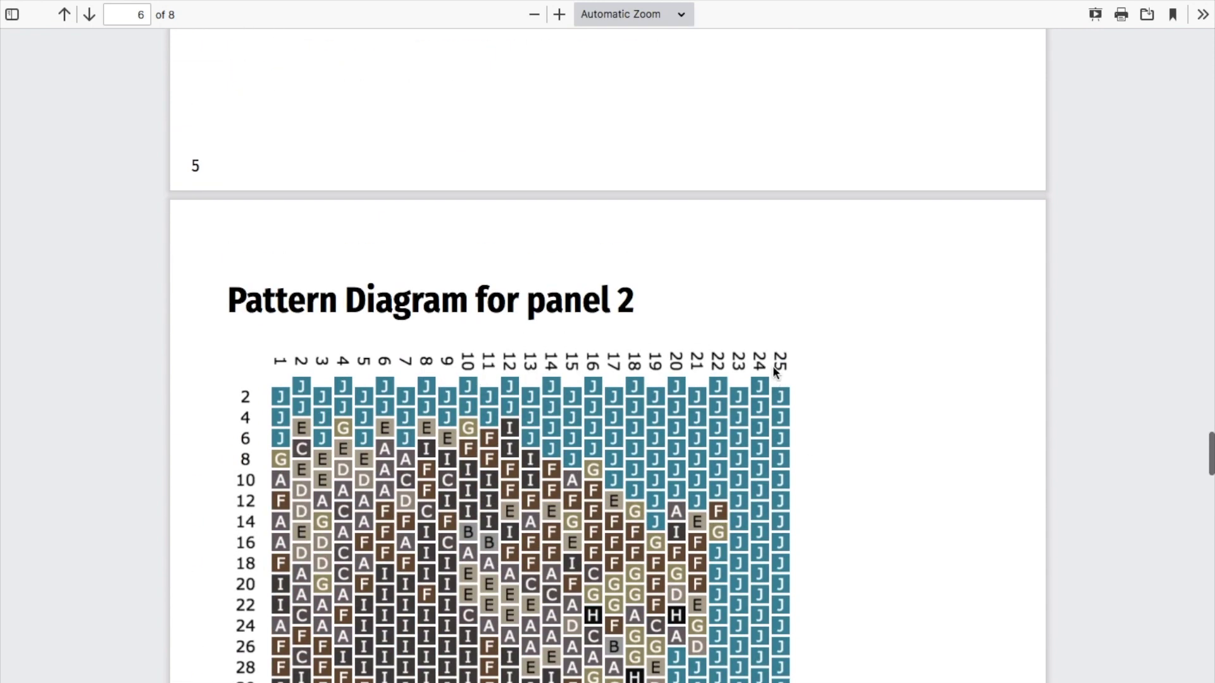
scroll(818, 376, down, 3)
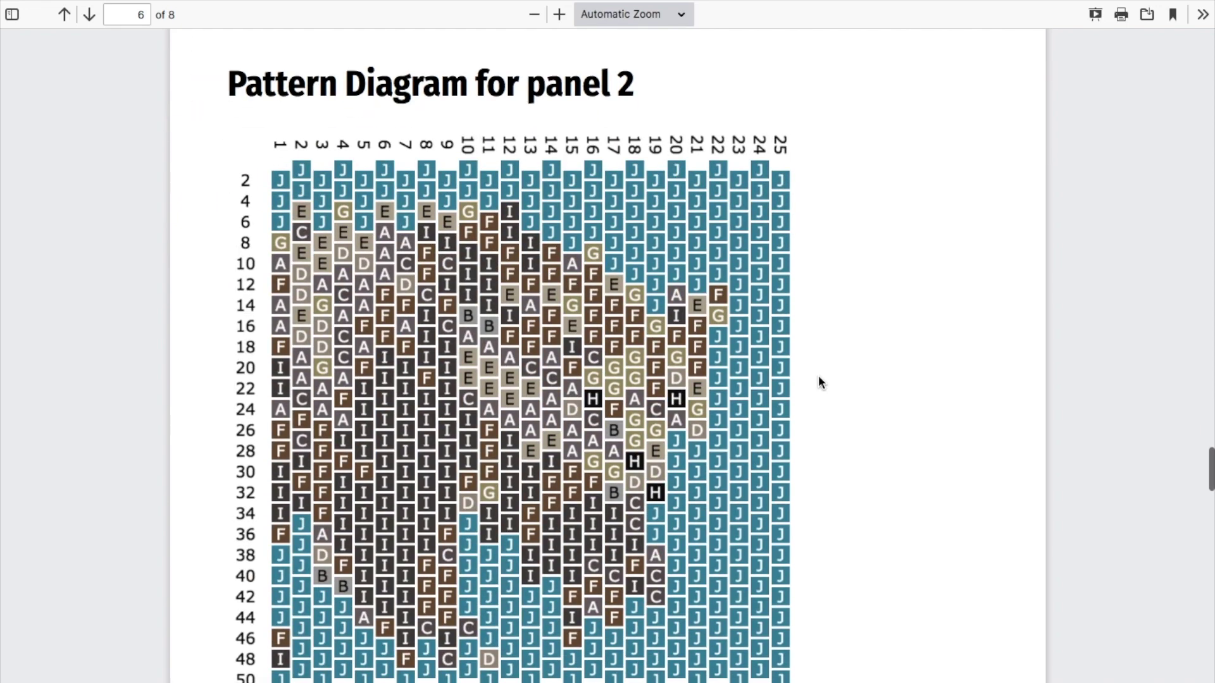
scroll(819, 378, up, 20)
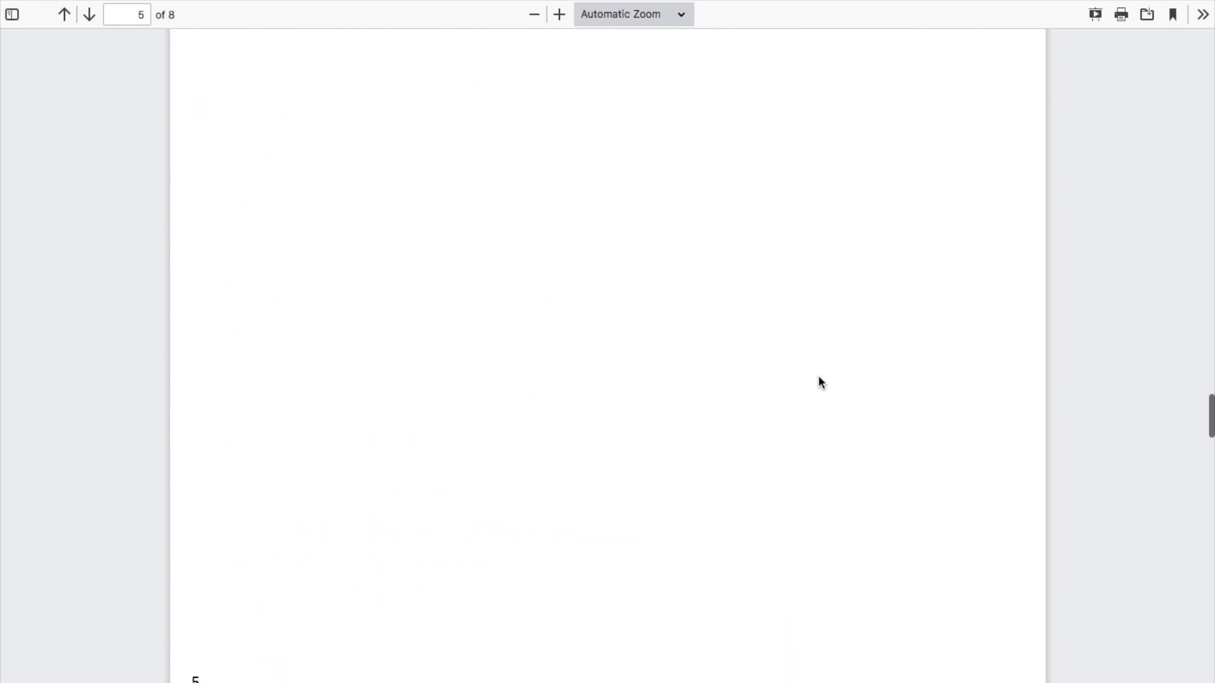
scroll(818, 377, up, 15)
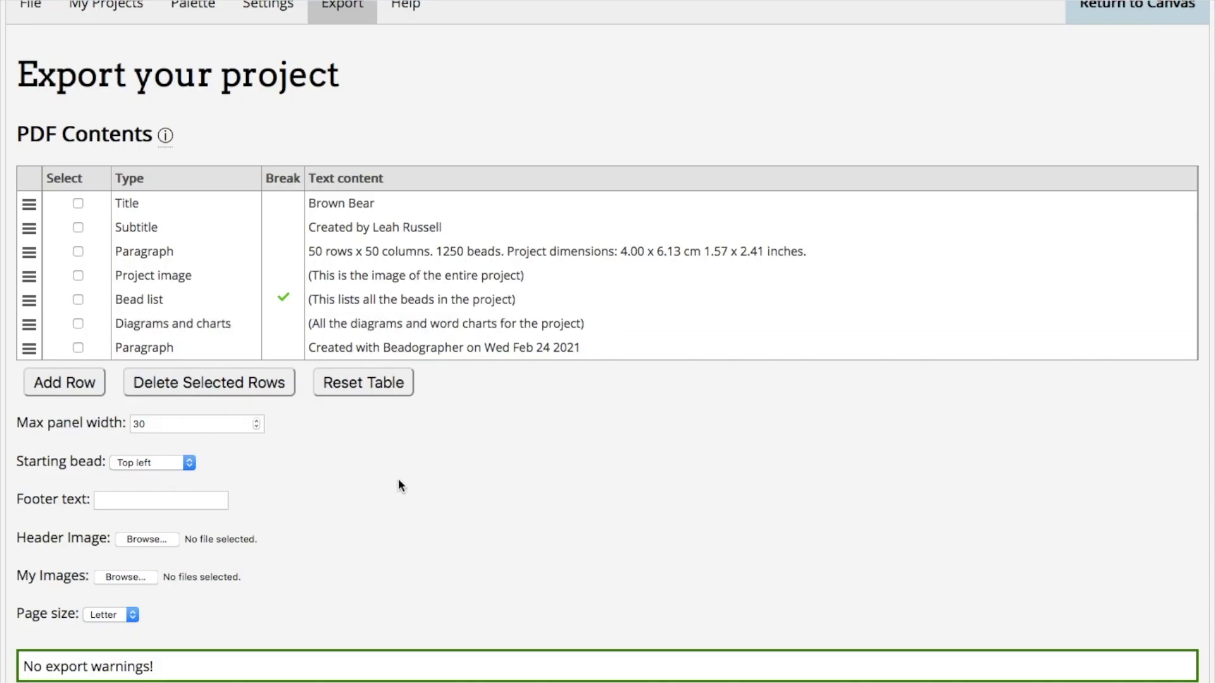
Step: Set Max panel width to 50 and leave Starting bead at Top left
click(127, 422)
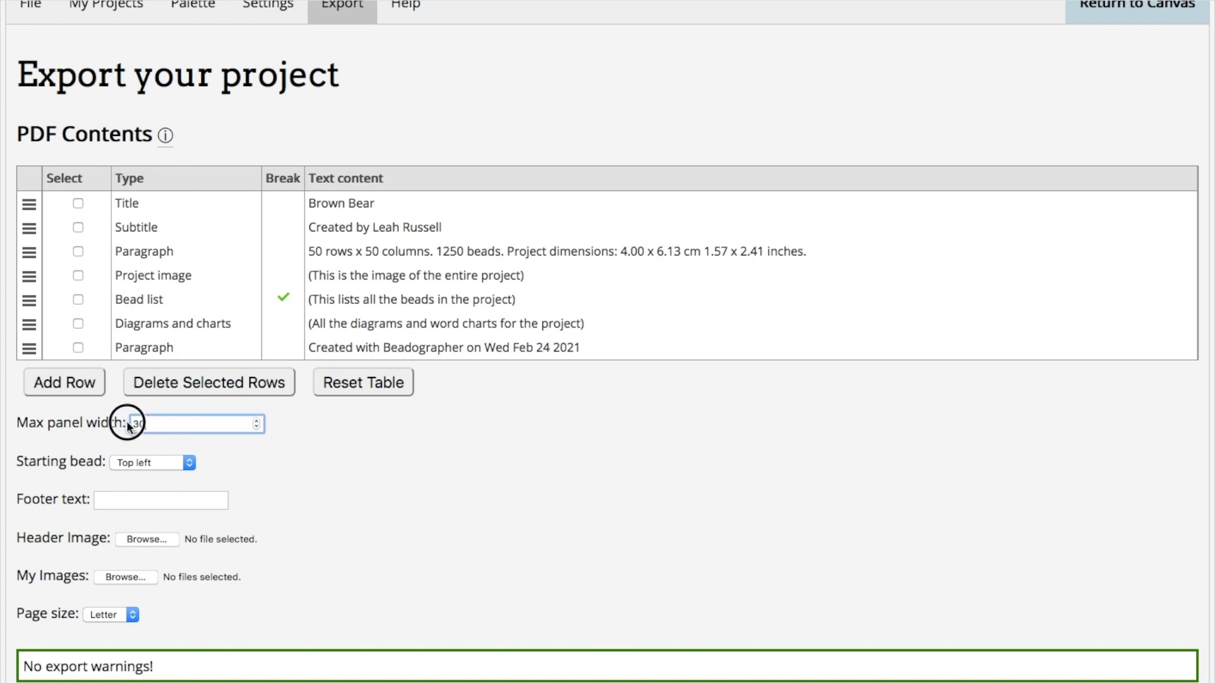
text(50)
click(310, 474)
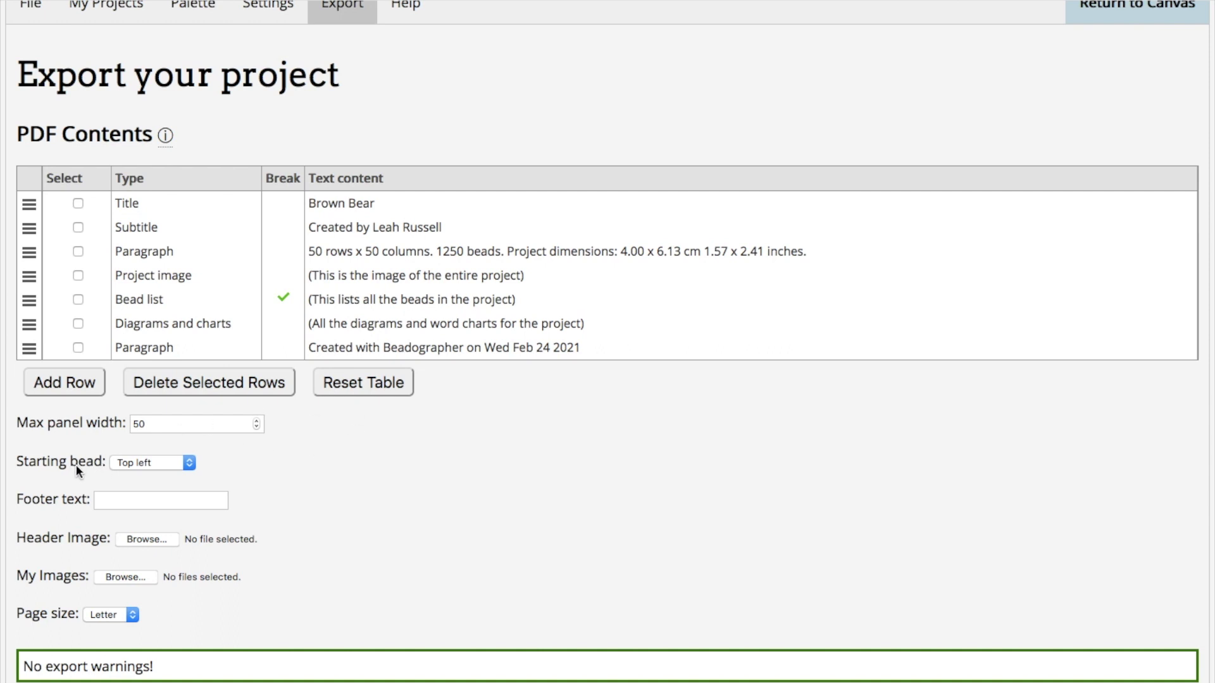
click(135, 460)
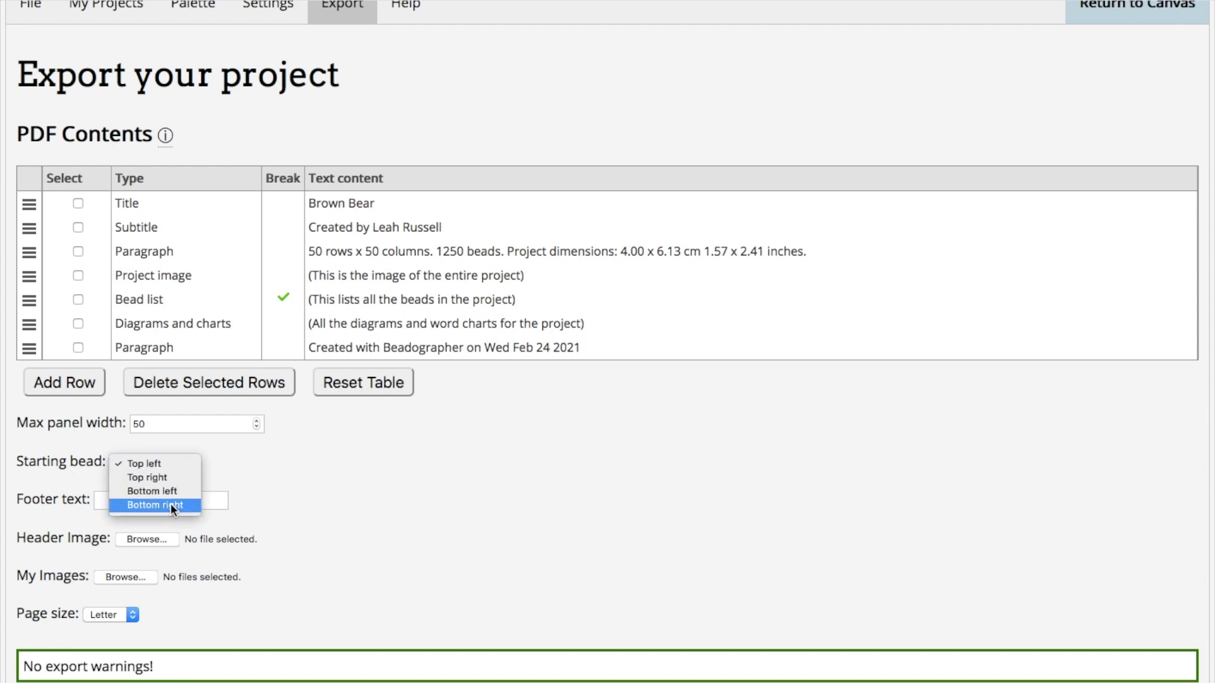
click(256, 476)
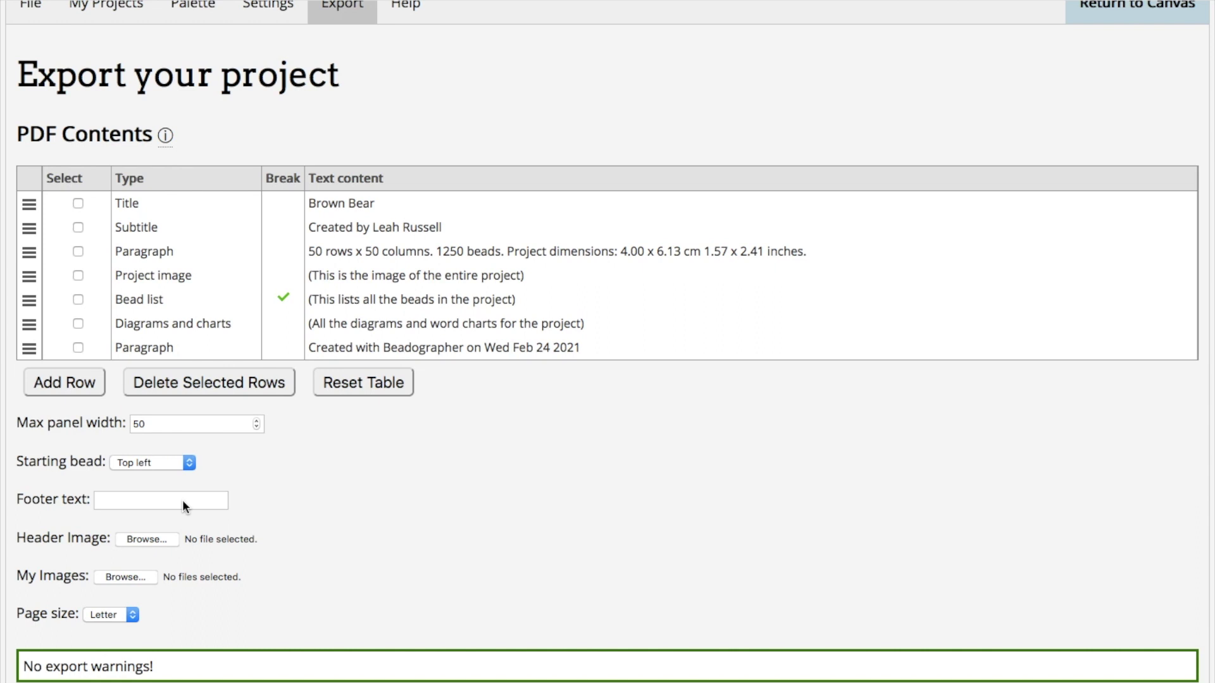
Step: Enter the footer text 'Copyright 2021,' followed by the author's name
click(106, 504)
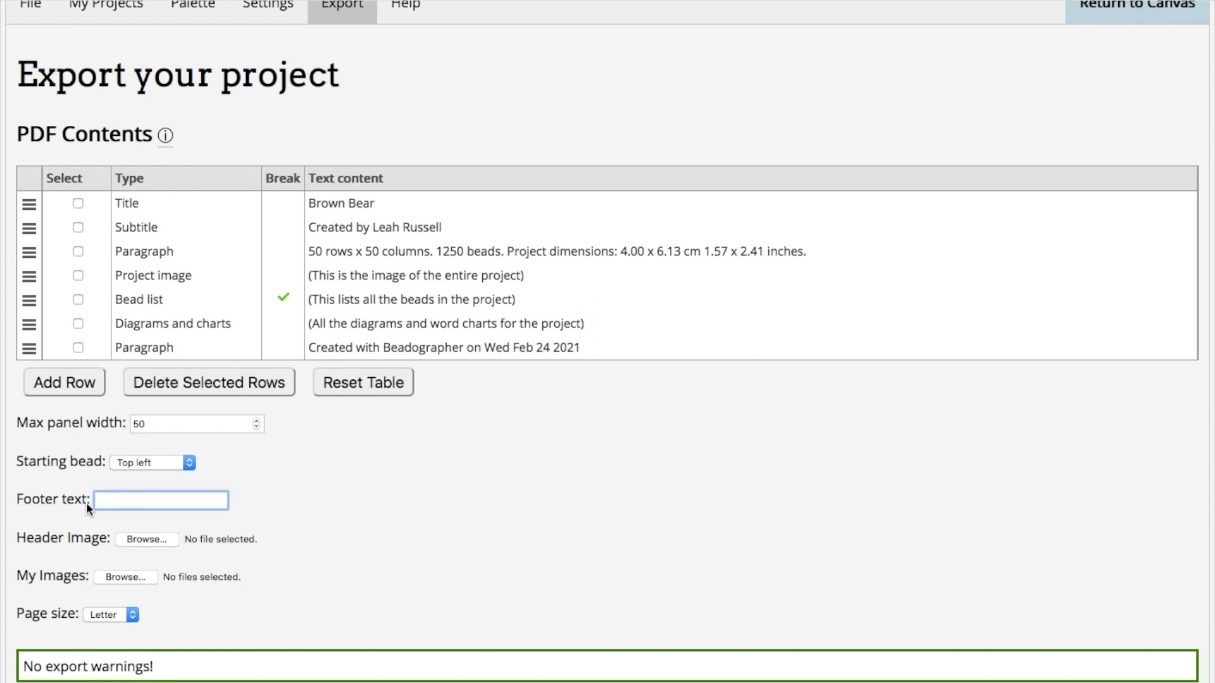
text(Copyright 2021)
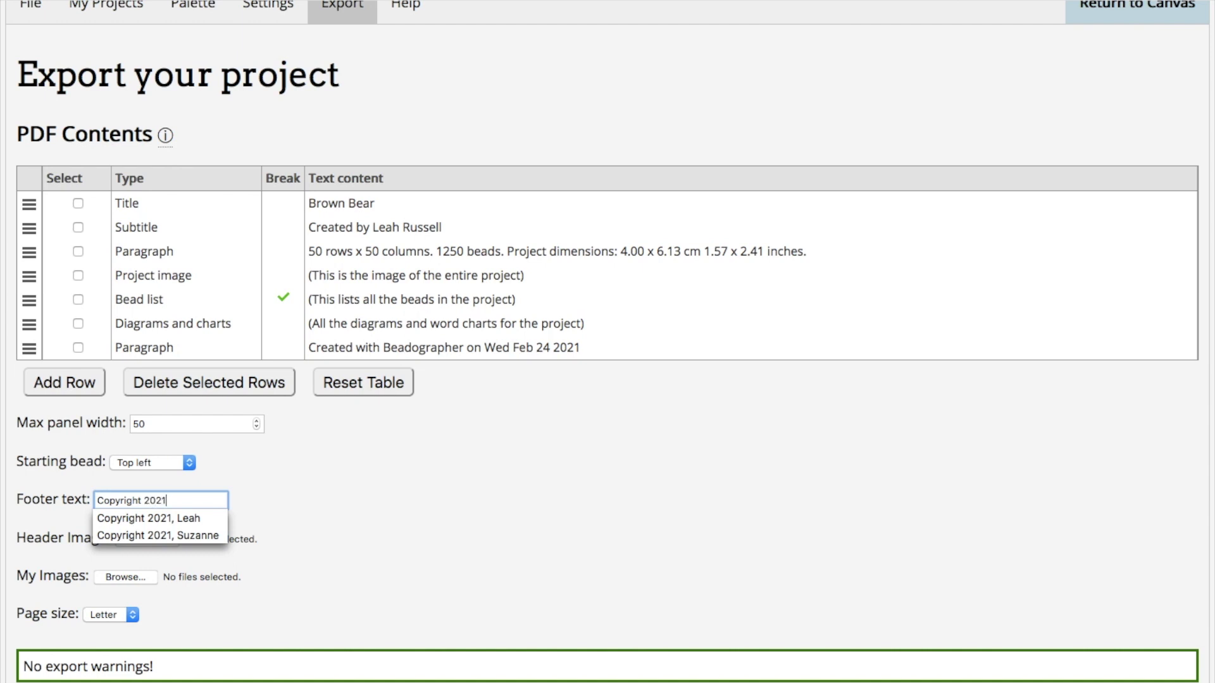
text(, Leah Russell)
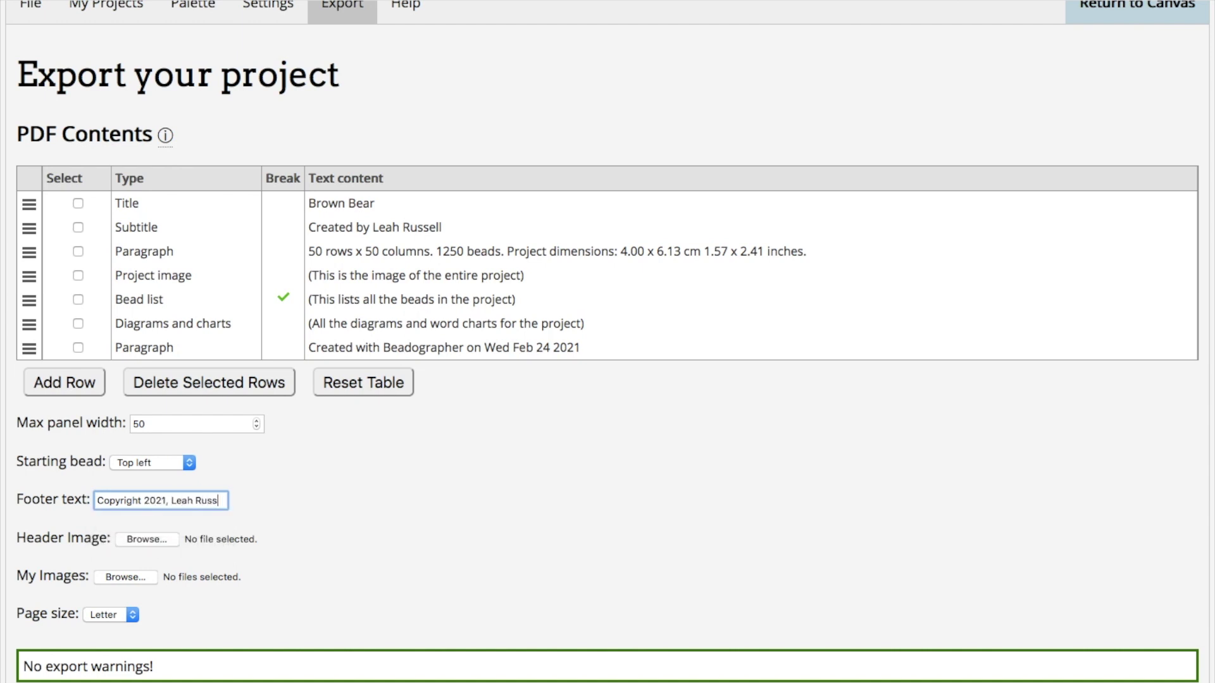
click(261, 503)
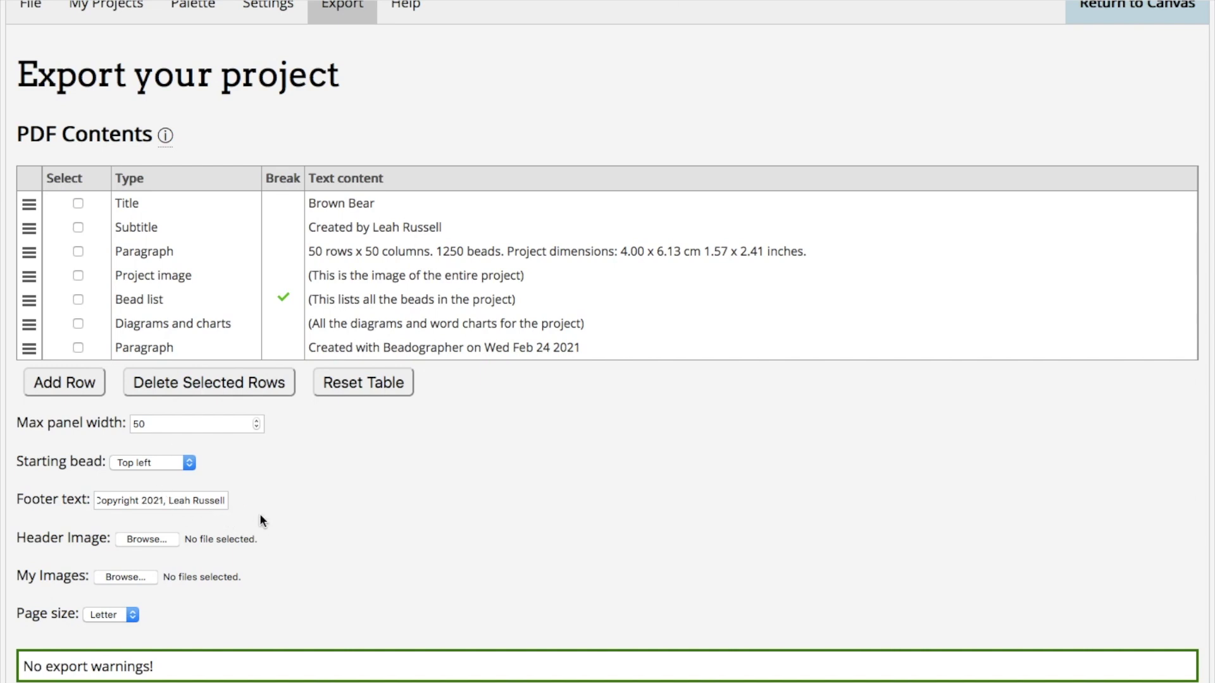
click(145, 539)
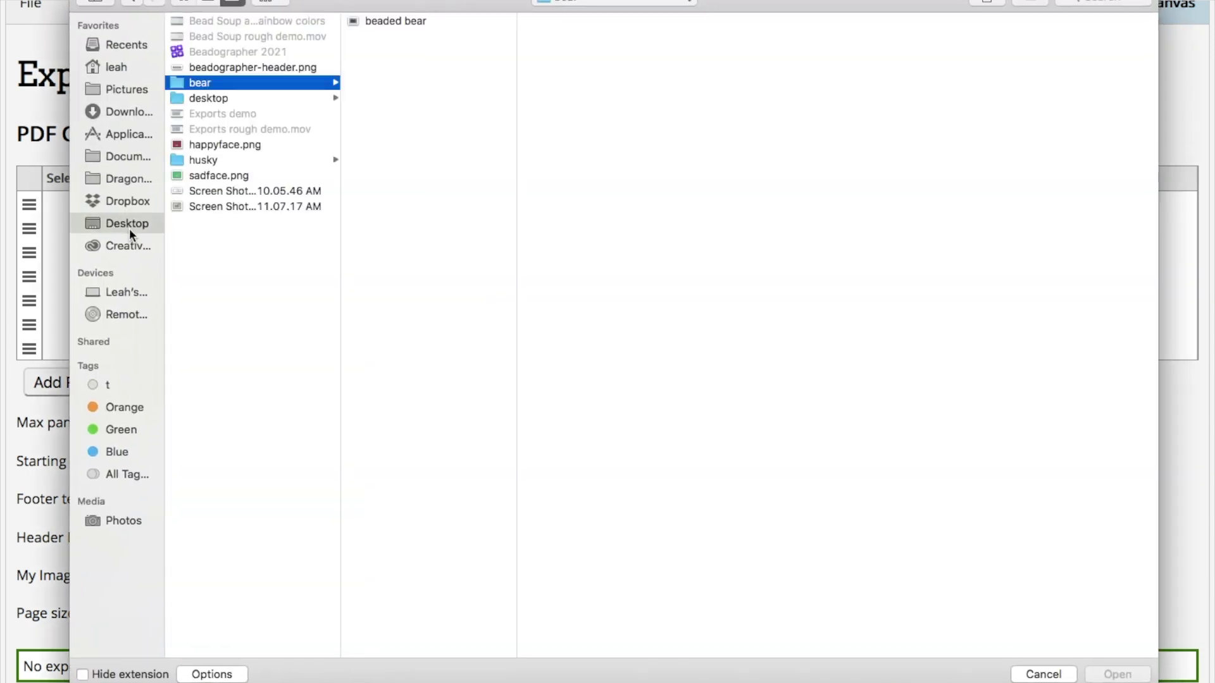
Step: Use beadographer-header.png as the header image and add beaded bear.jpg to My Images
click(237, 64)
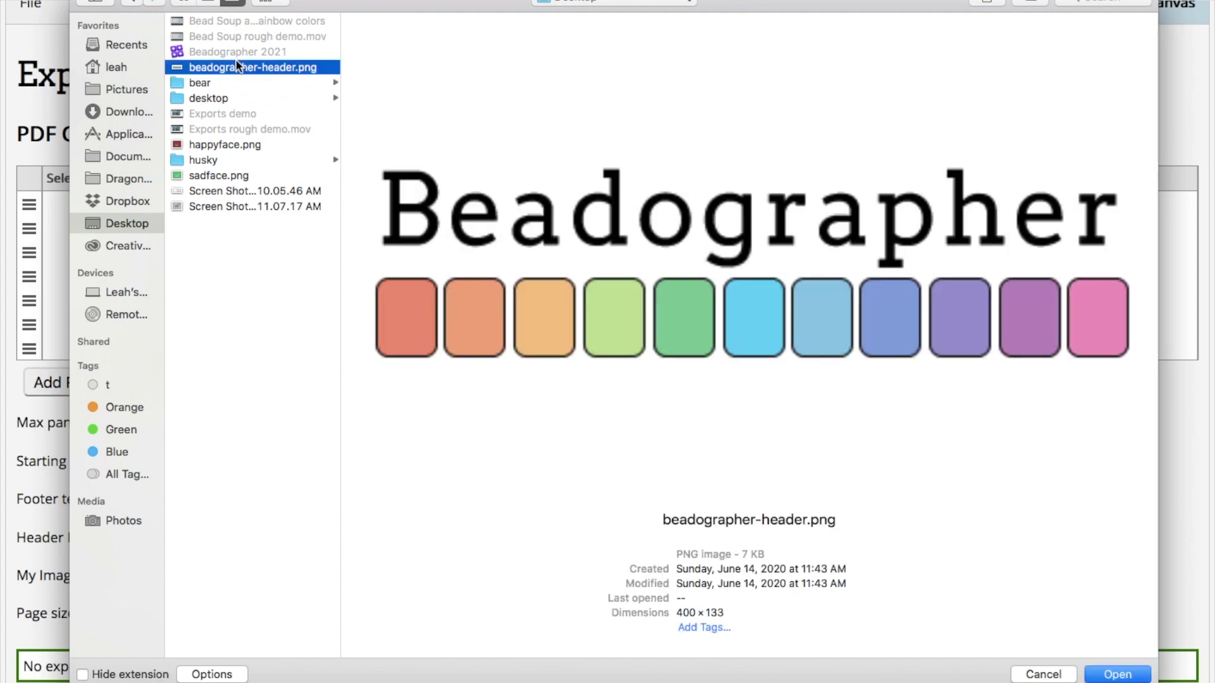
click(1115, 676)
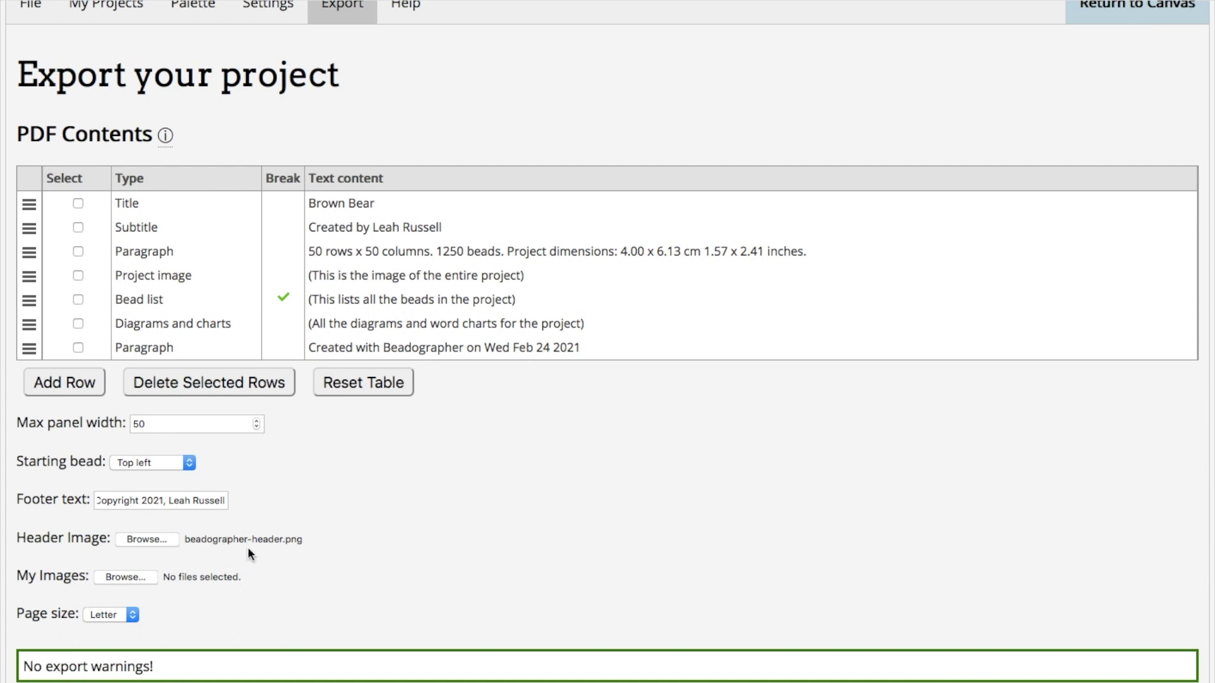
click(124, 577)
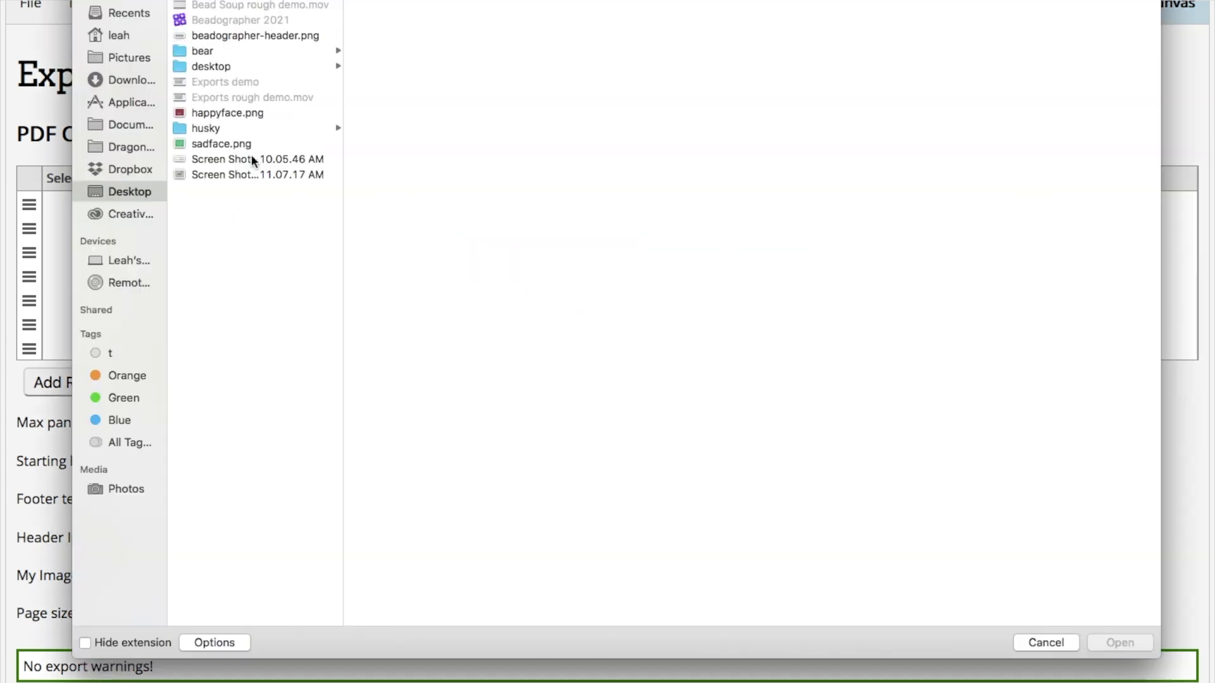
click(215, 52)
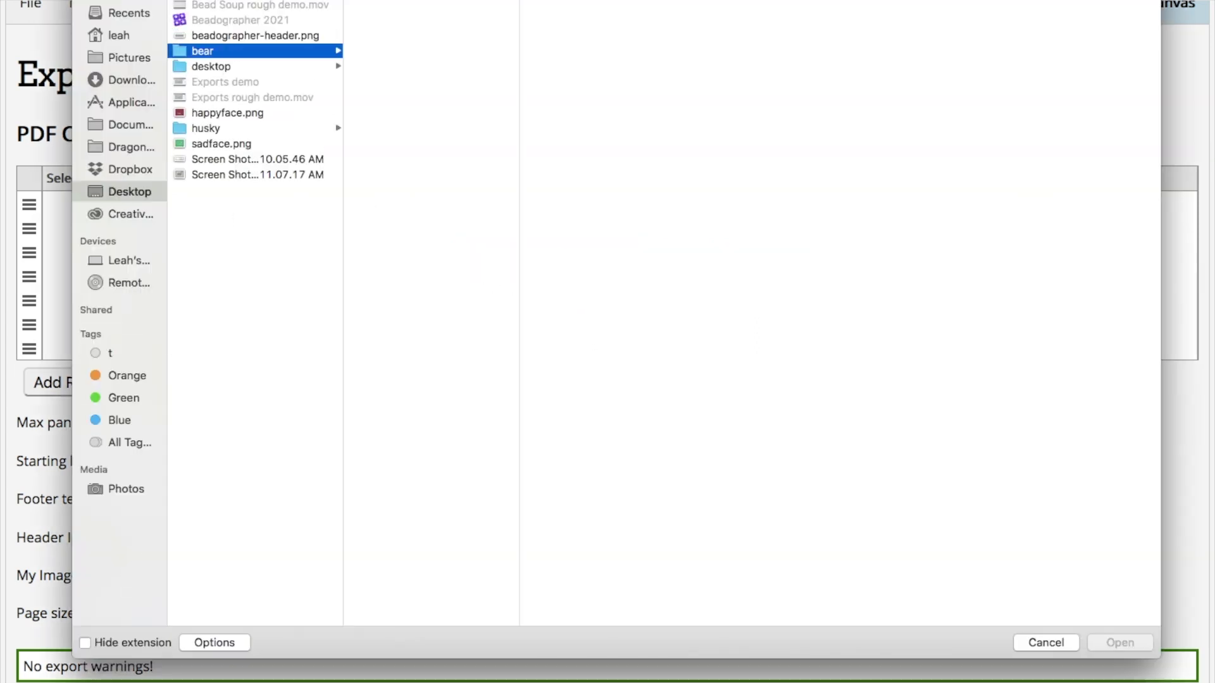
click(381, 23)
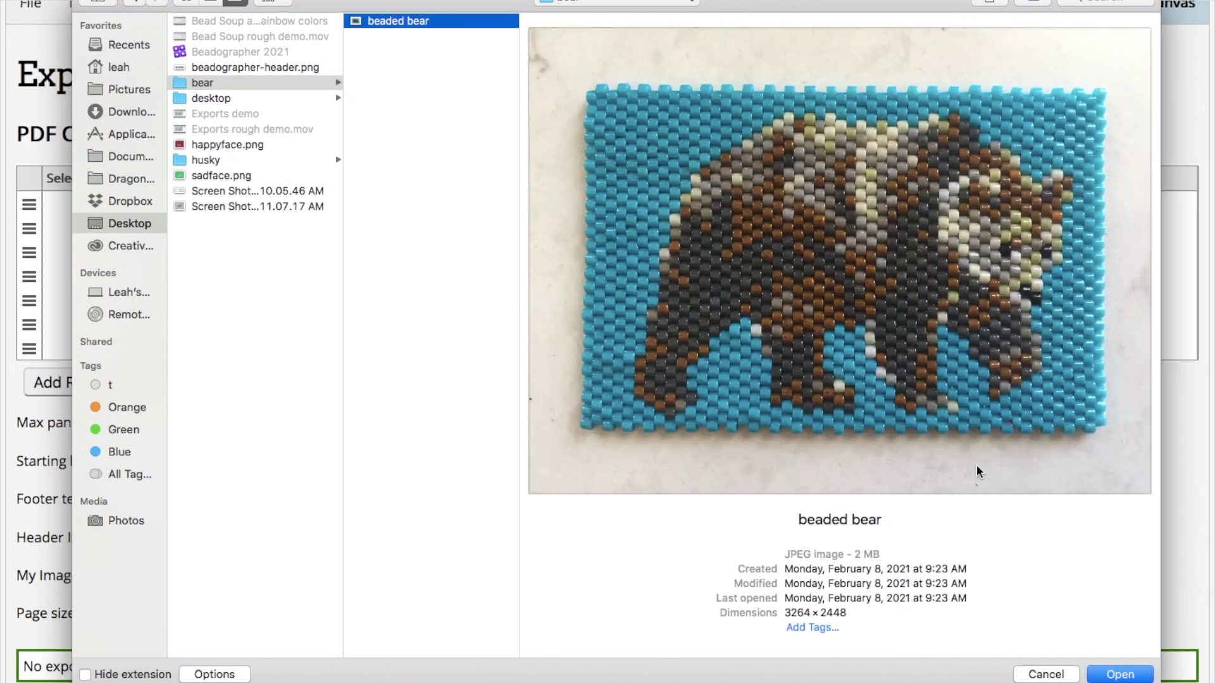
click(1101, 674)
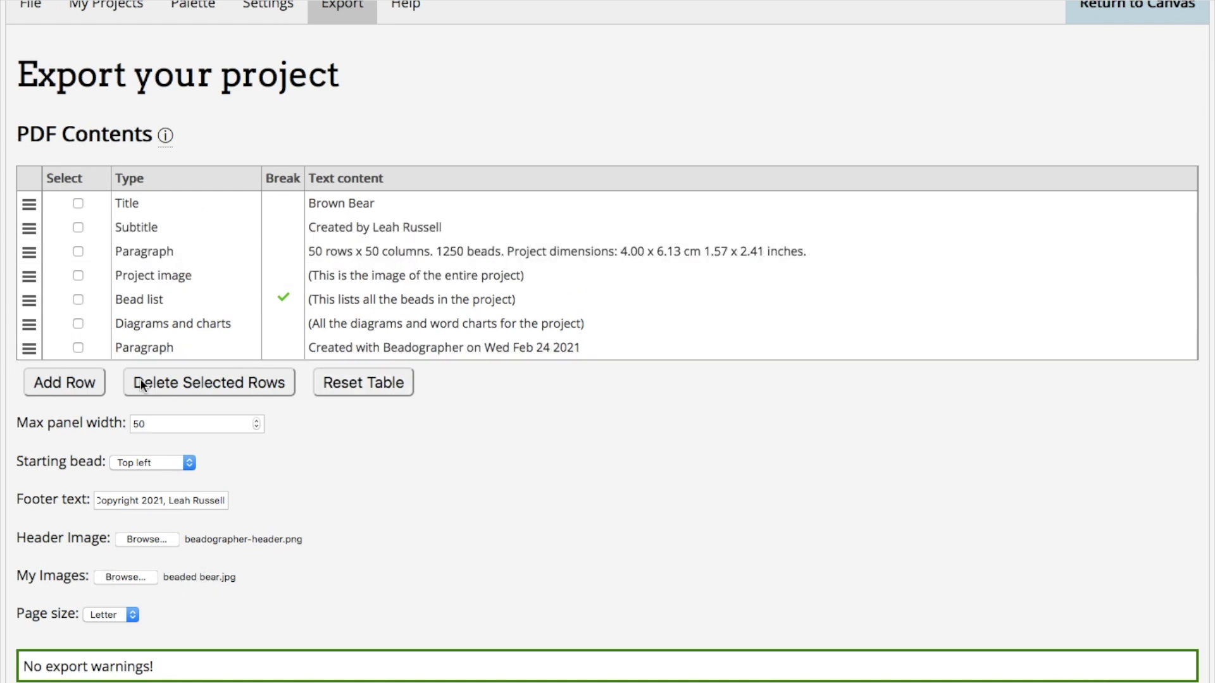
Step: Add a Paragraph row below Diagrams and charts, and switch the last row to My image
click(76, 389)
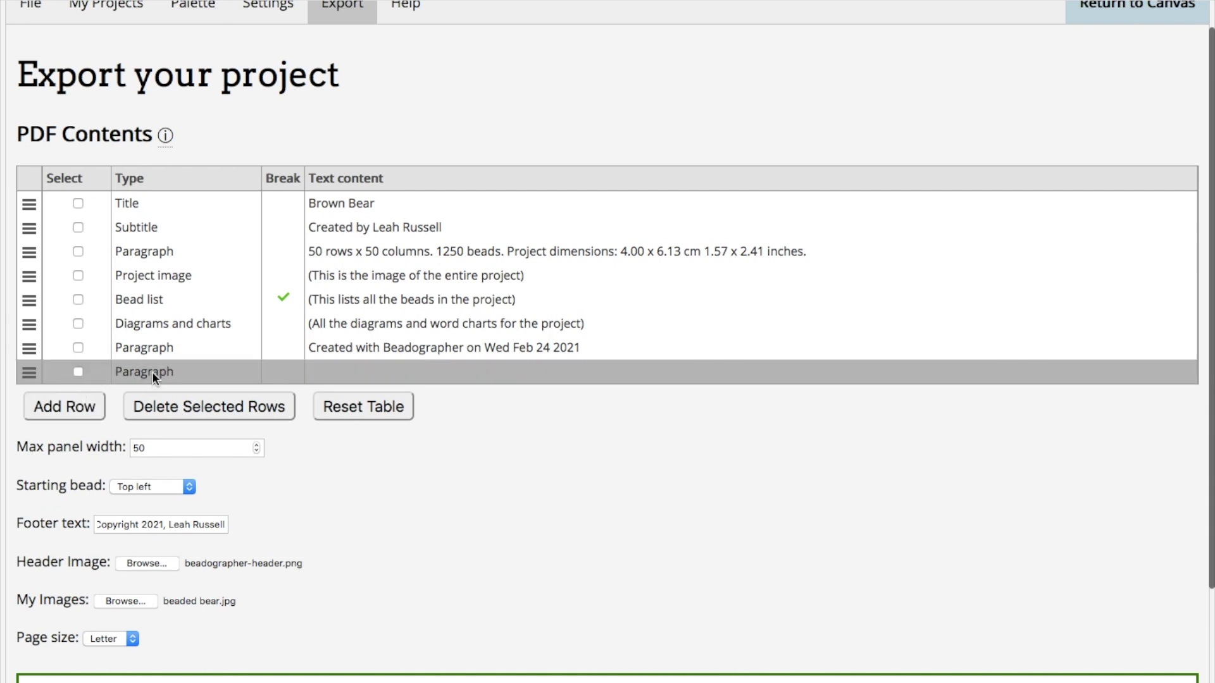
click(152, 371)
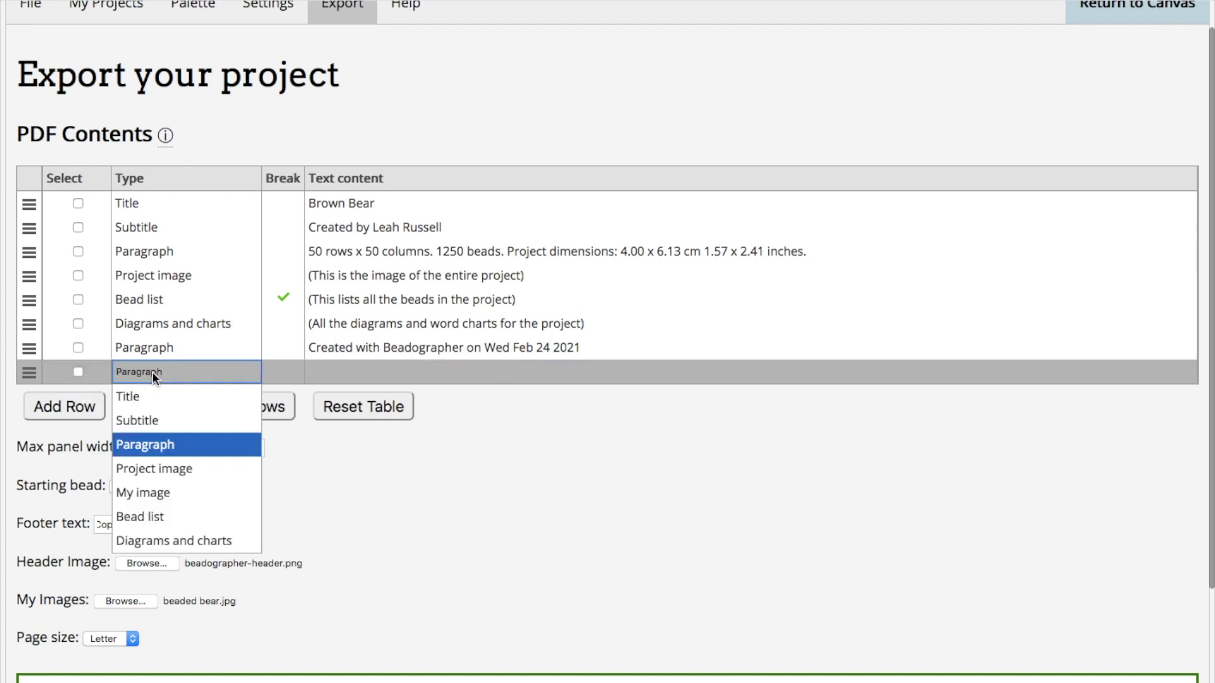
click(177, 447)
drag(26, 371, 21, 291)
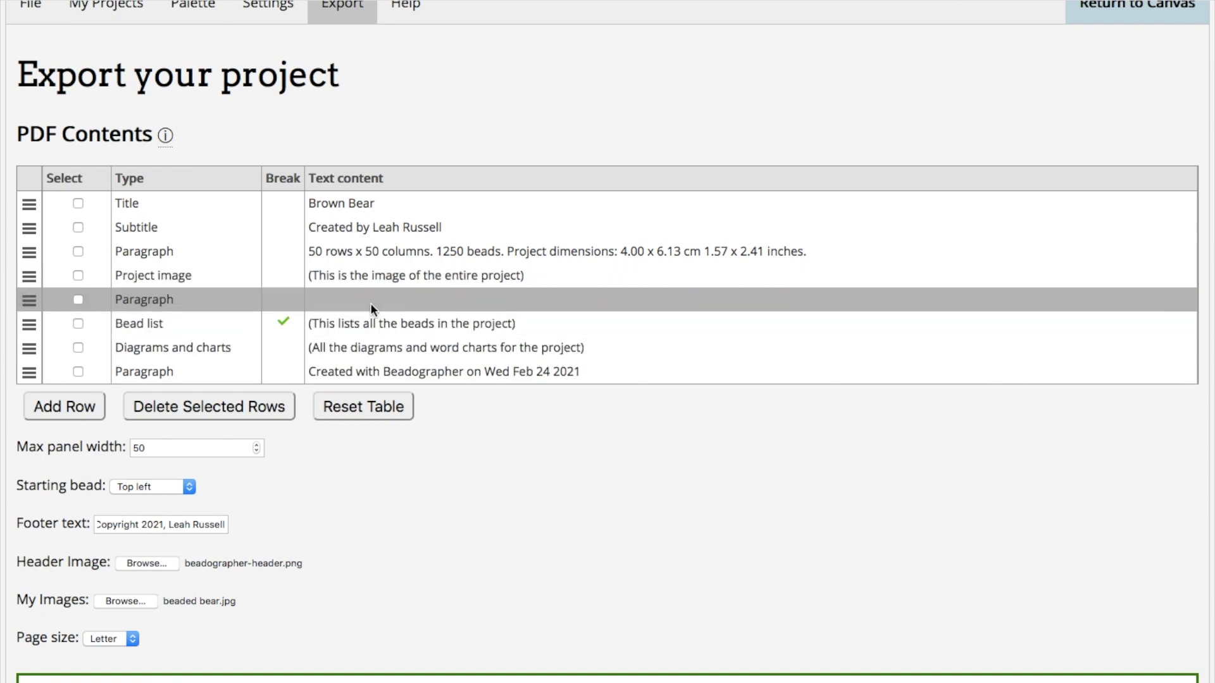
drag(27, 300, 28, 364)
click(153, 369)
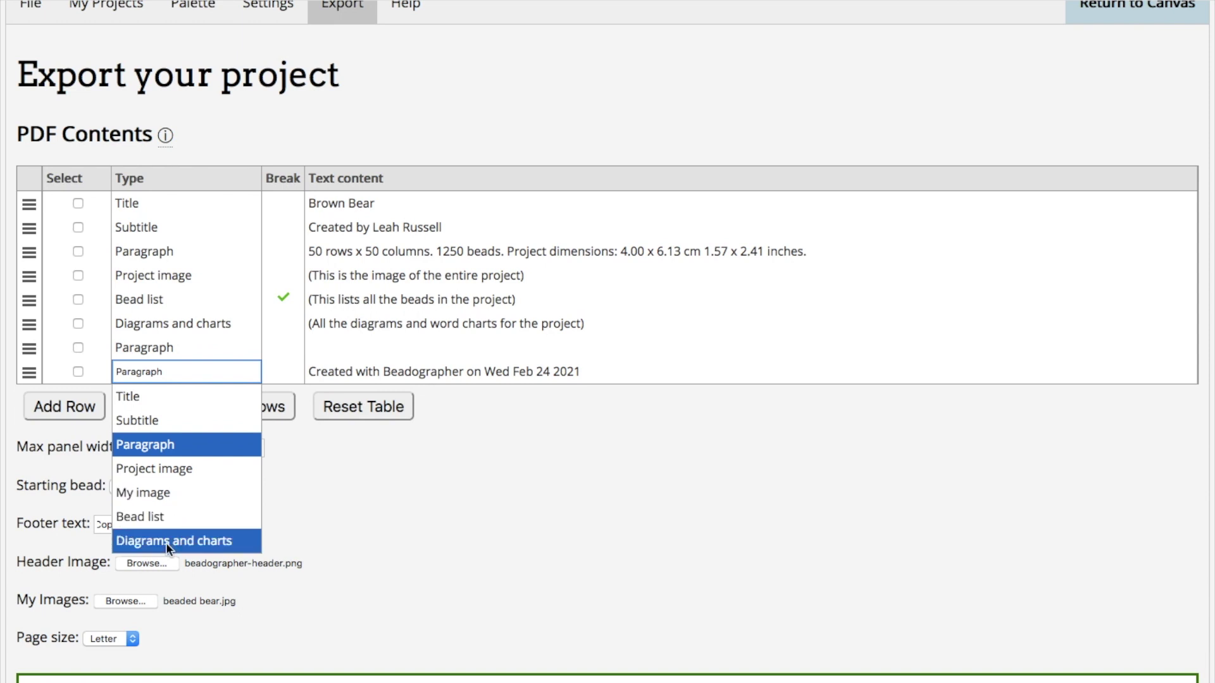
click(171, 493)
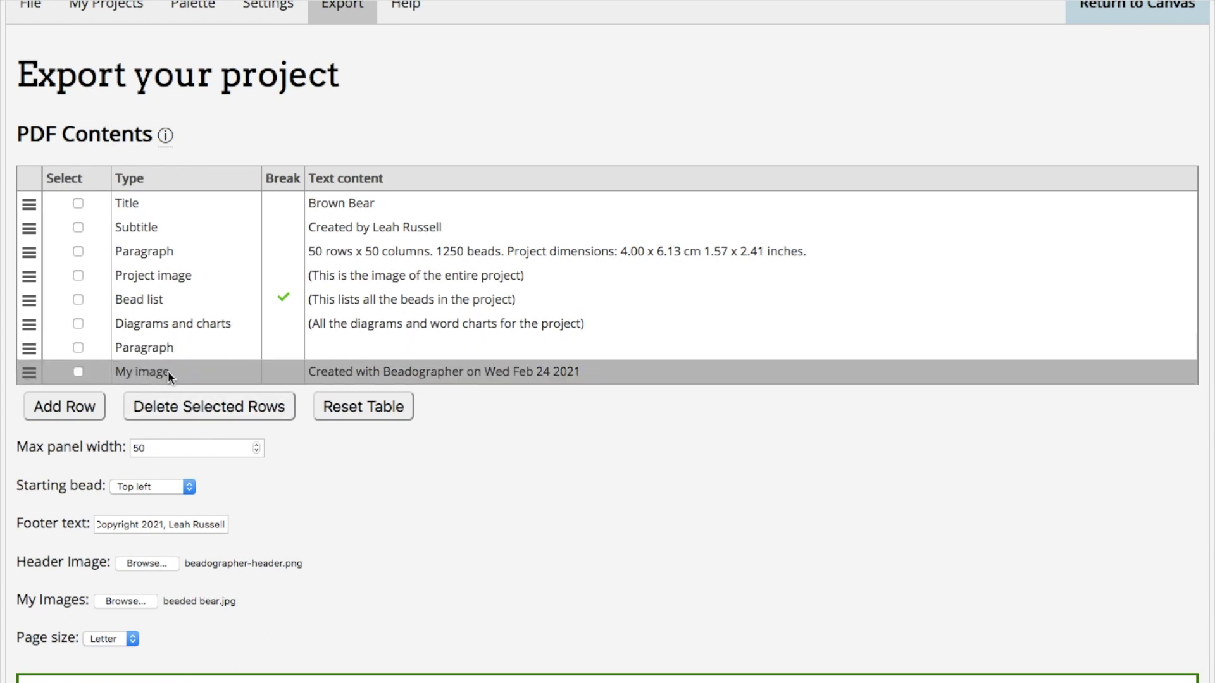
Step: Clear the My image row's text and paste 'Created with Beadographer on Wed Feb 24 2021' into the closing paragraph
click(374, 378)
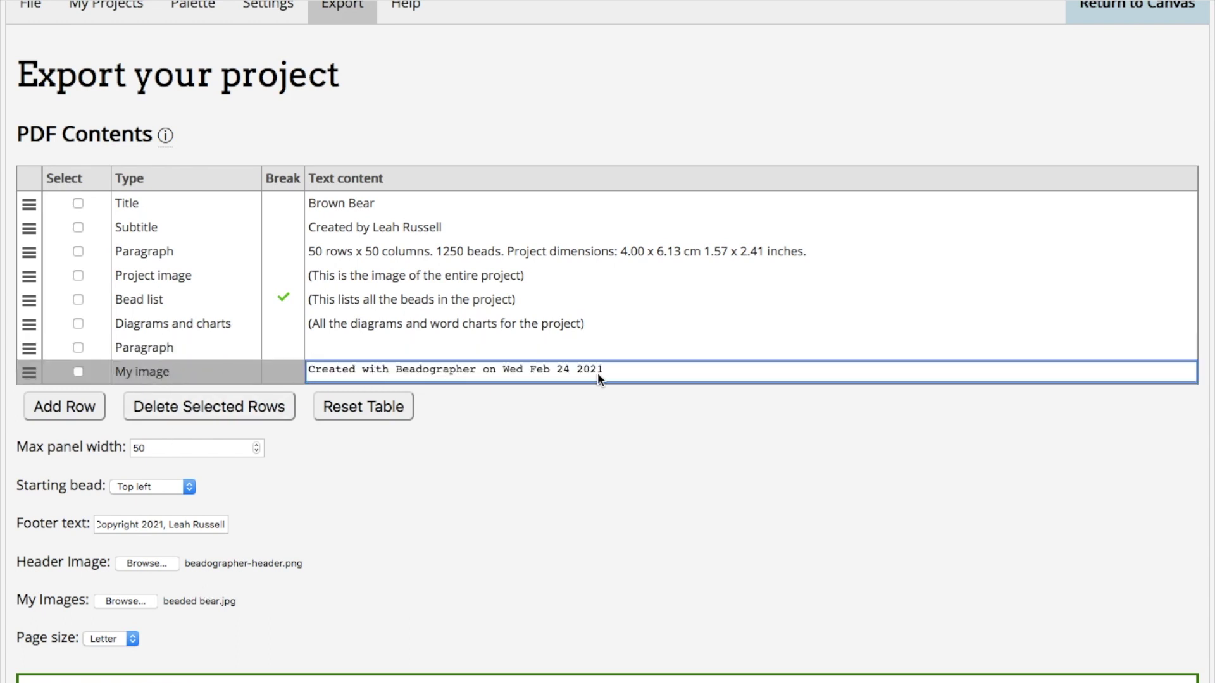
drag(615, 373, 284, 362)
key(ctrl+c)
key(BackSpace)
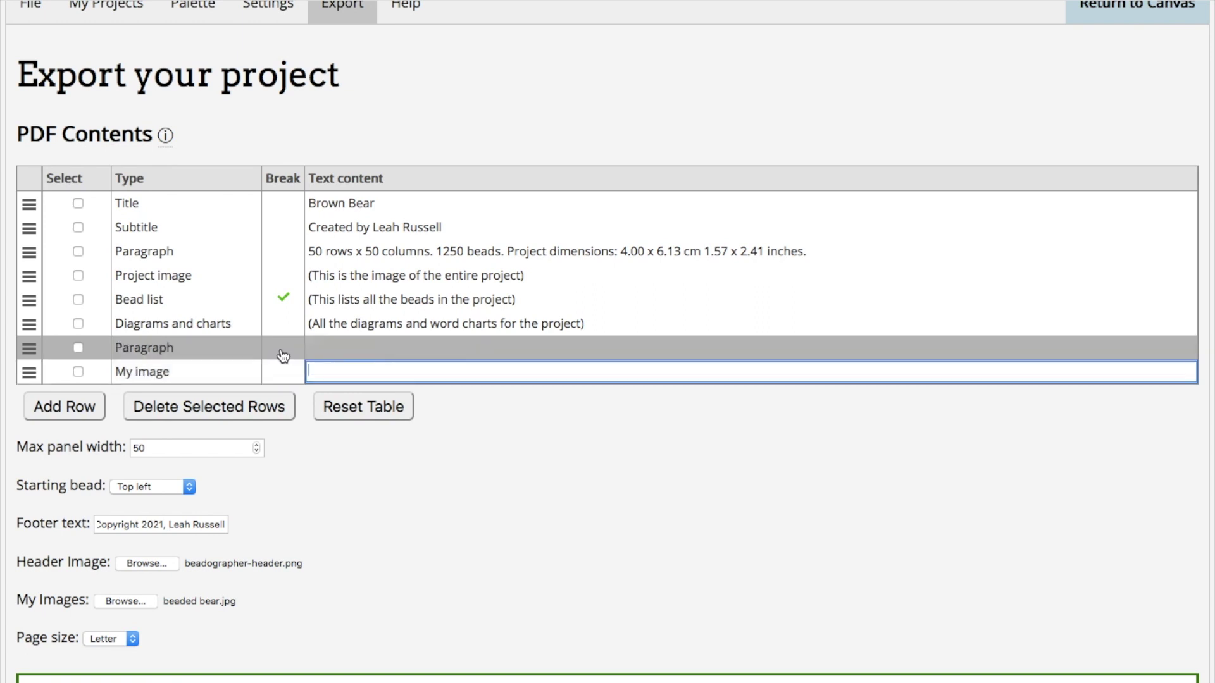
click(352, 340)
key(ctrl+v)
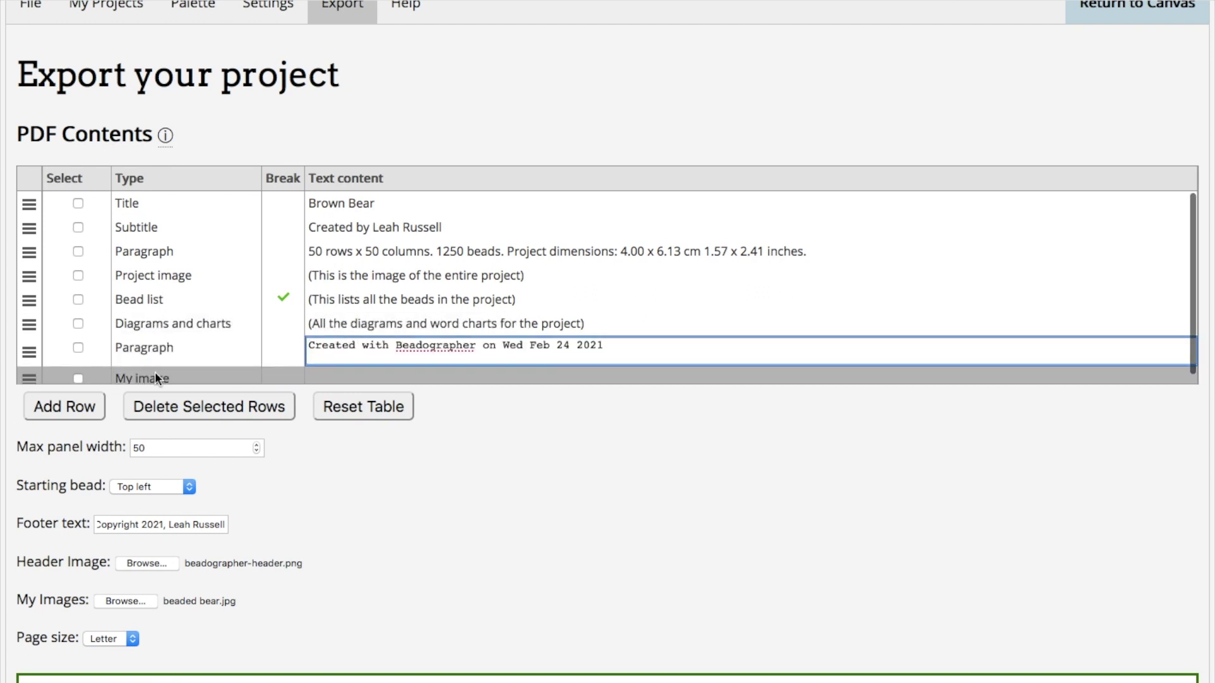
click(176, 378)
Step: Move the My image row up so it follows the dimensions paragraph
scroll(194, 370, down, 1)
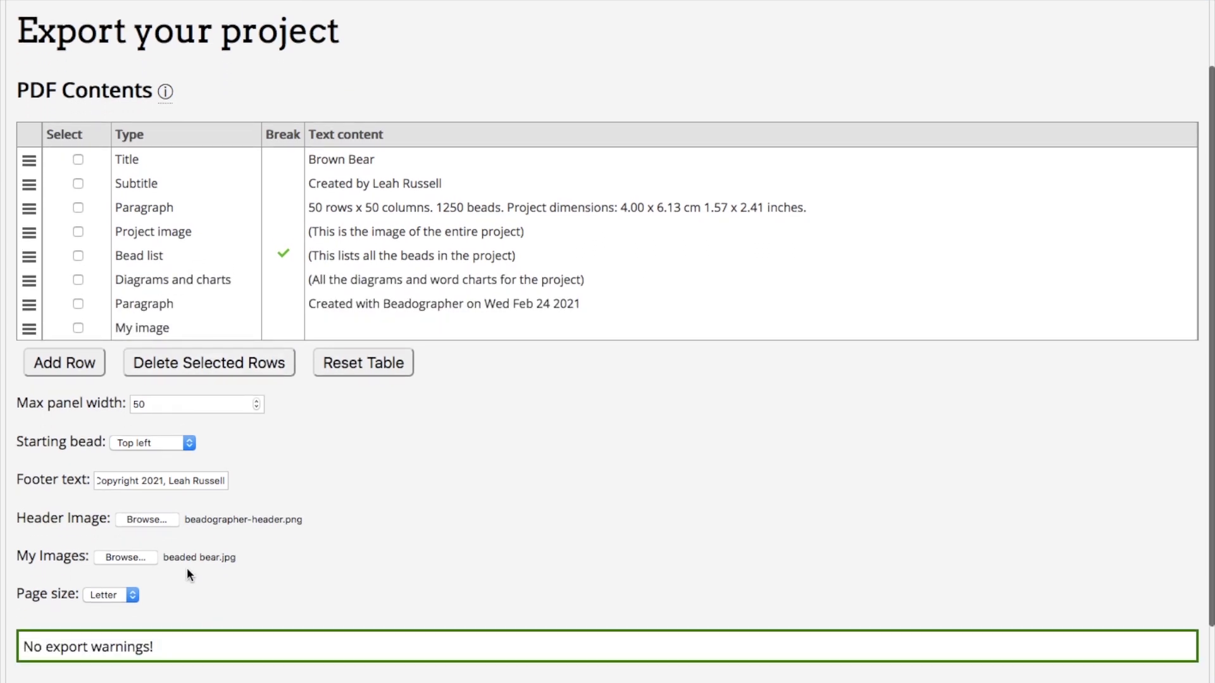
drag(29, 328, 29, 231)
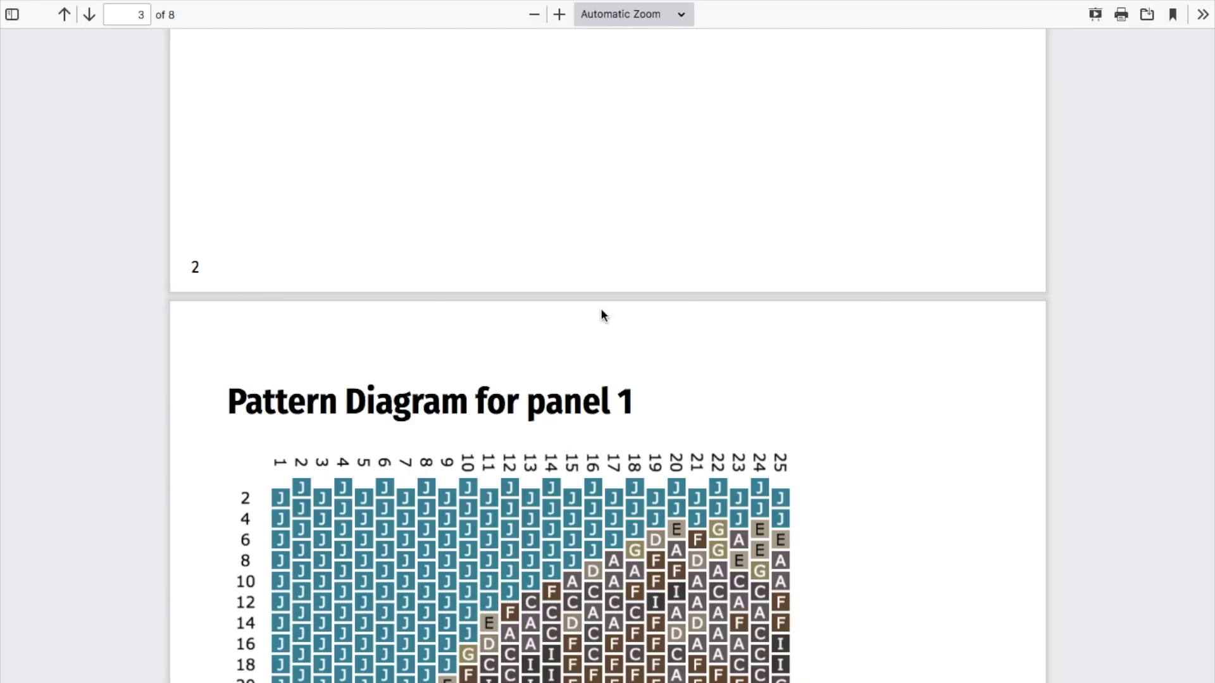
key(Home)
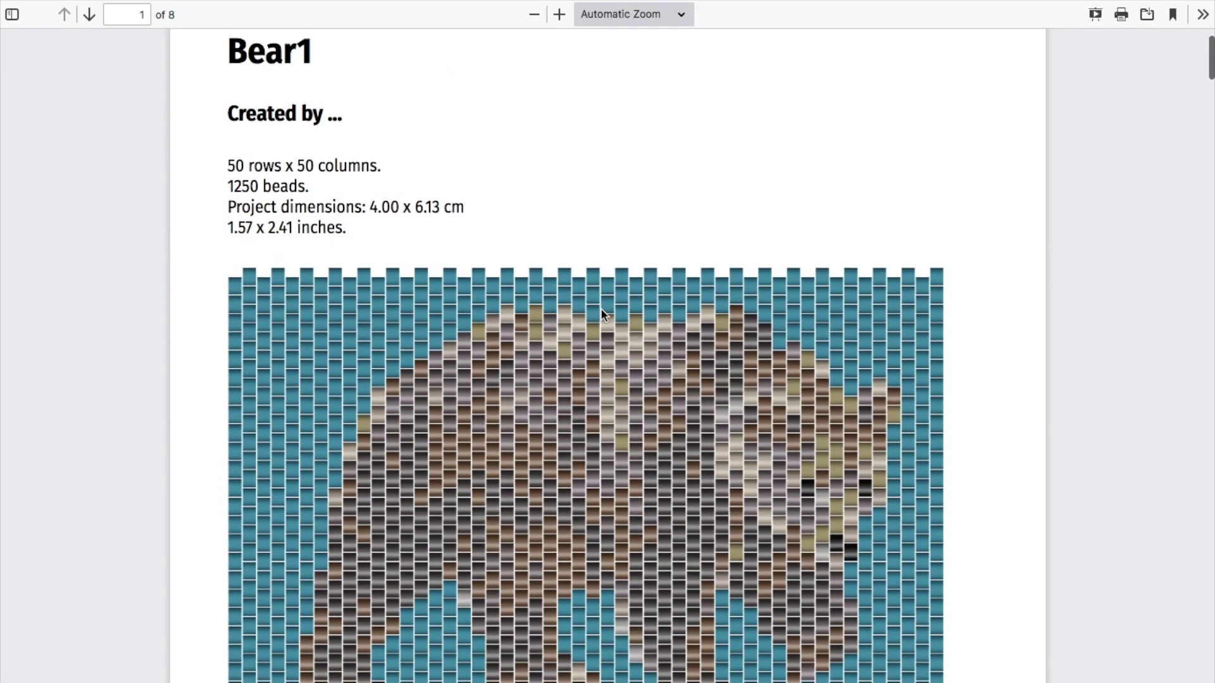
Step: Delete the Project image row, leaving seven rows in the PDF contents
scroll(514, 469, down, 2)
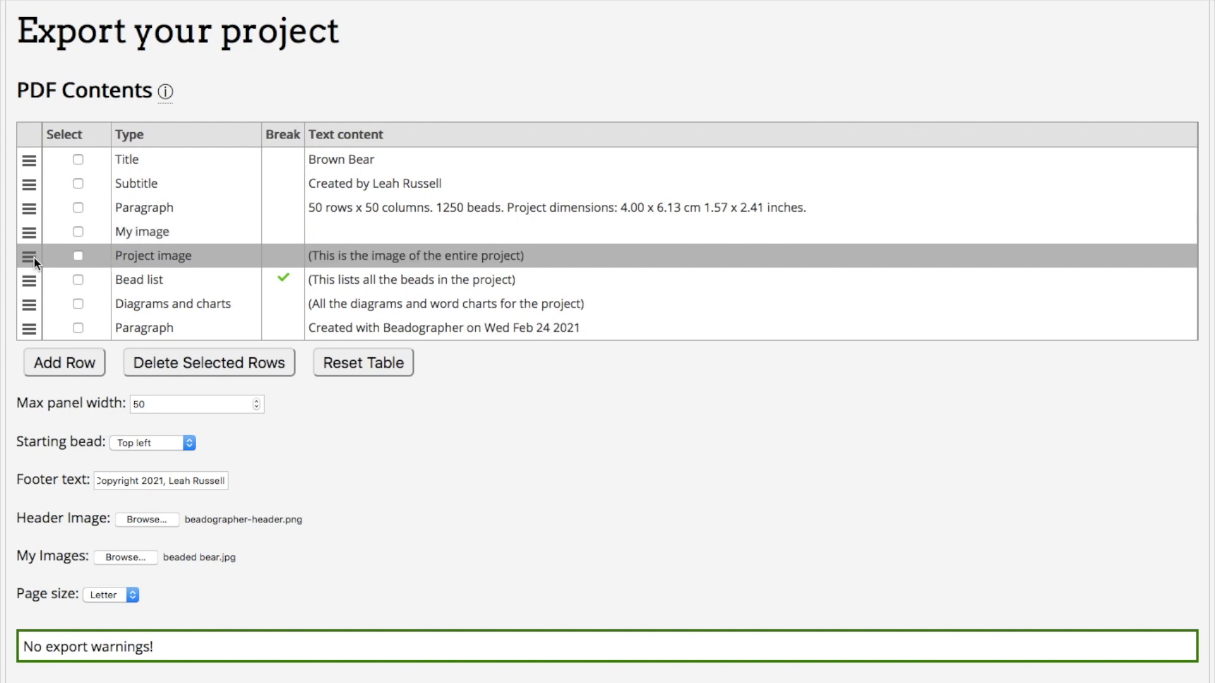
click(77, 255)
click(169, 371)
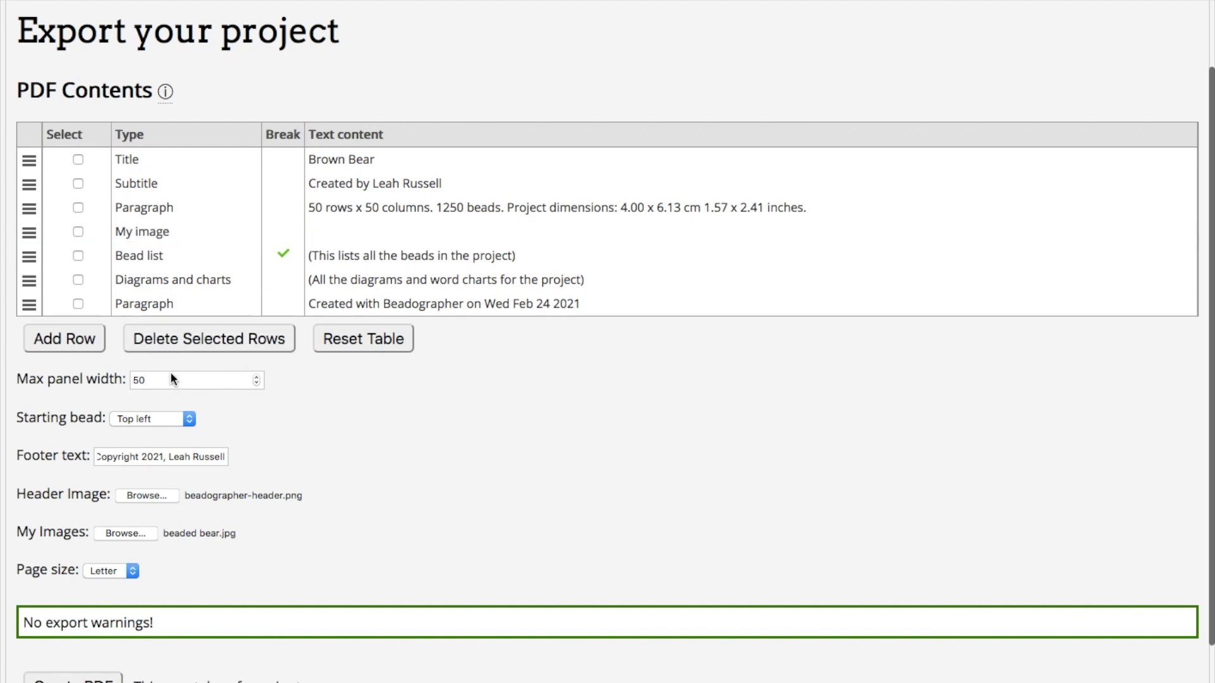
scroll(345, 548, down, 1)
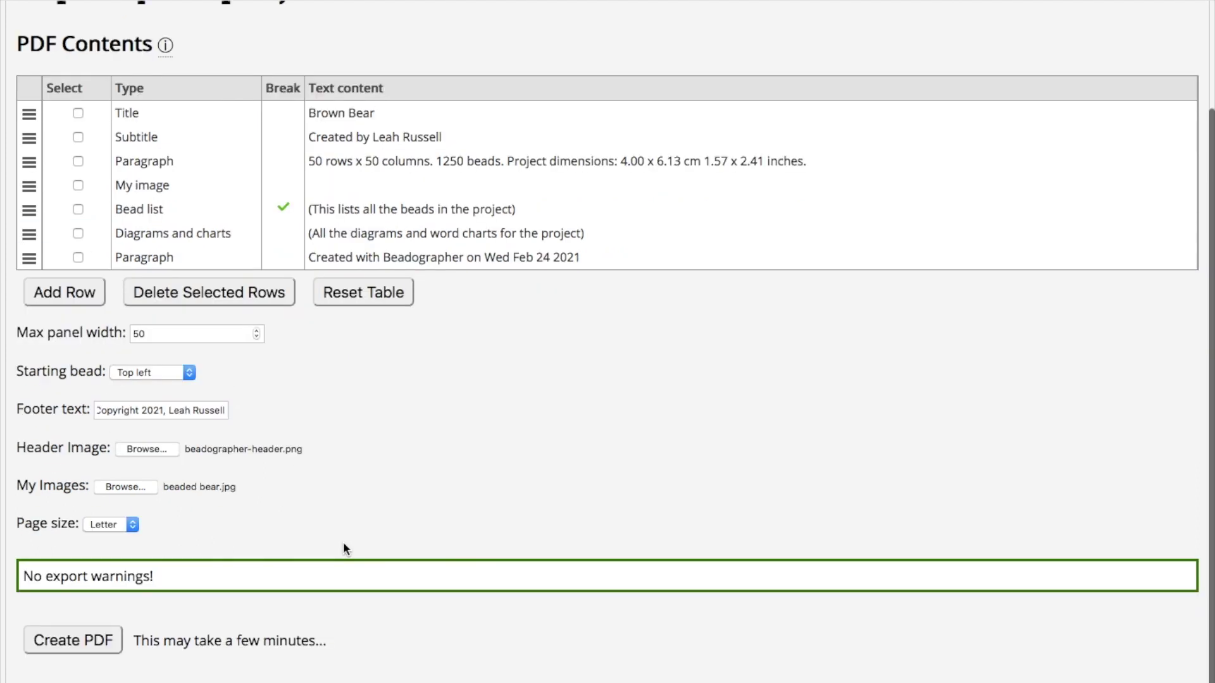
scroll(355, 356, up, 1)
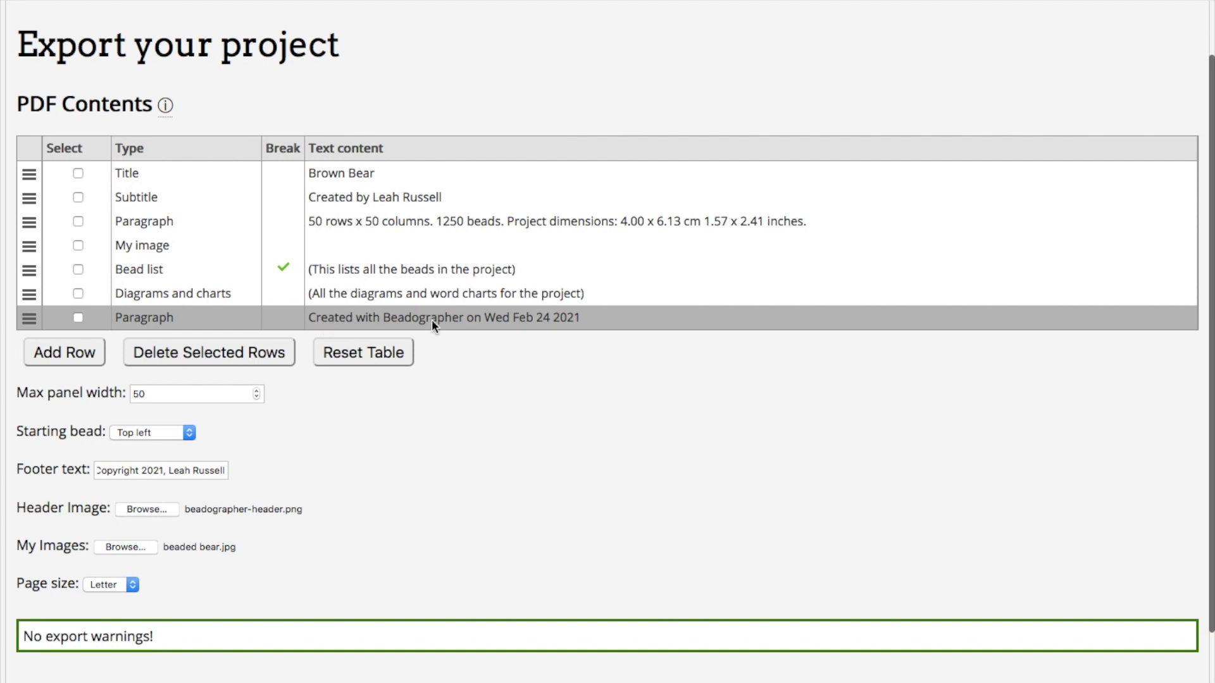
scroll(440, 452, down, 2)
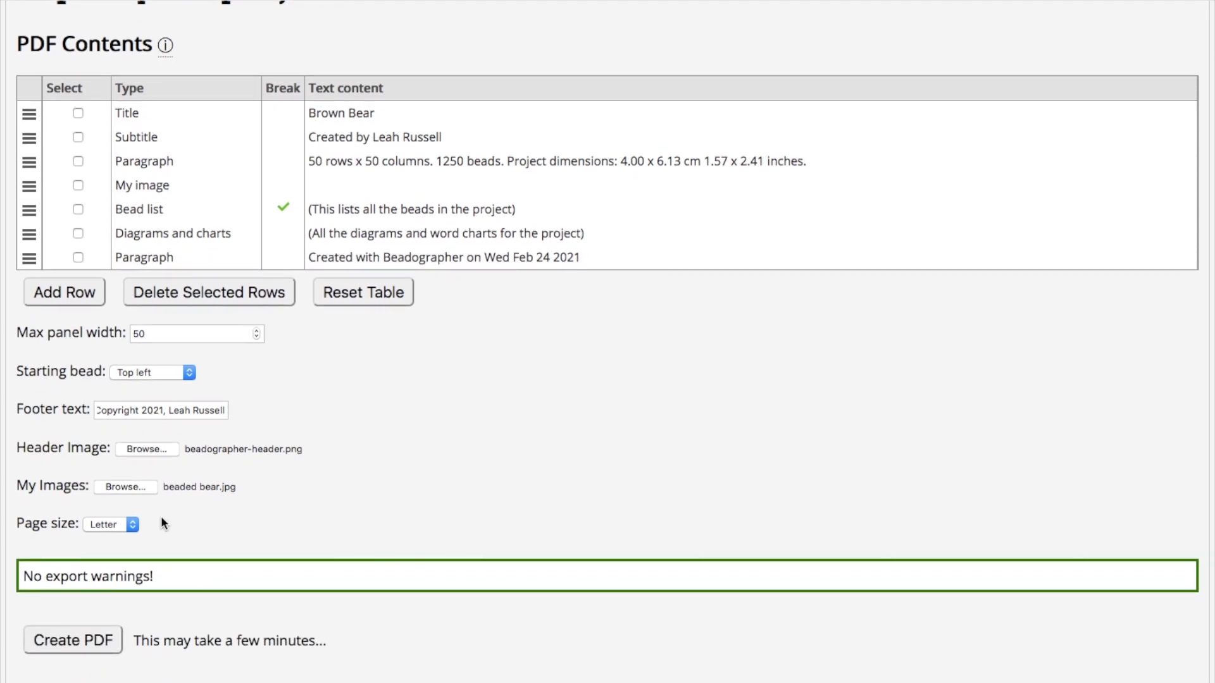
Step: Generate the Brown Bear pattern PDF on Letter pages and open Bear1.pdf in Firefox
click(131, 526)
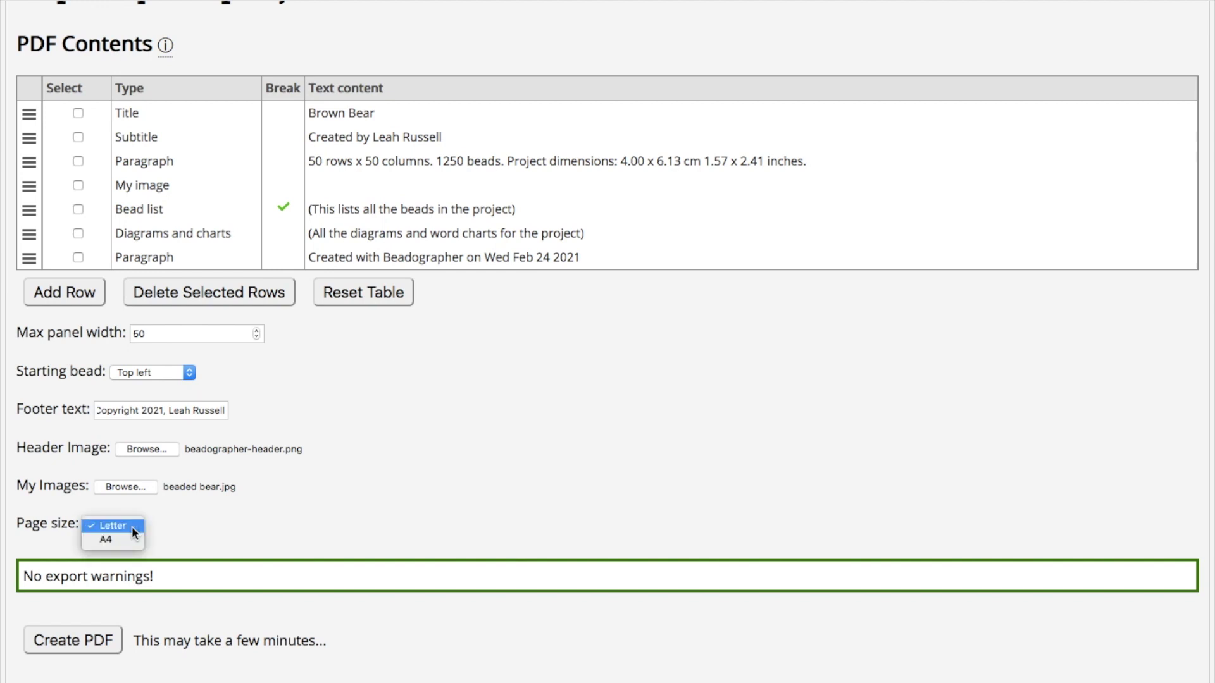
click(247, 528)
click(64, 641)
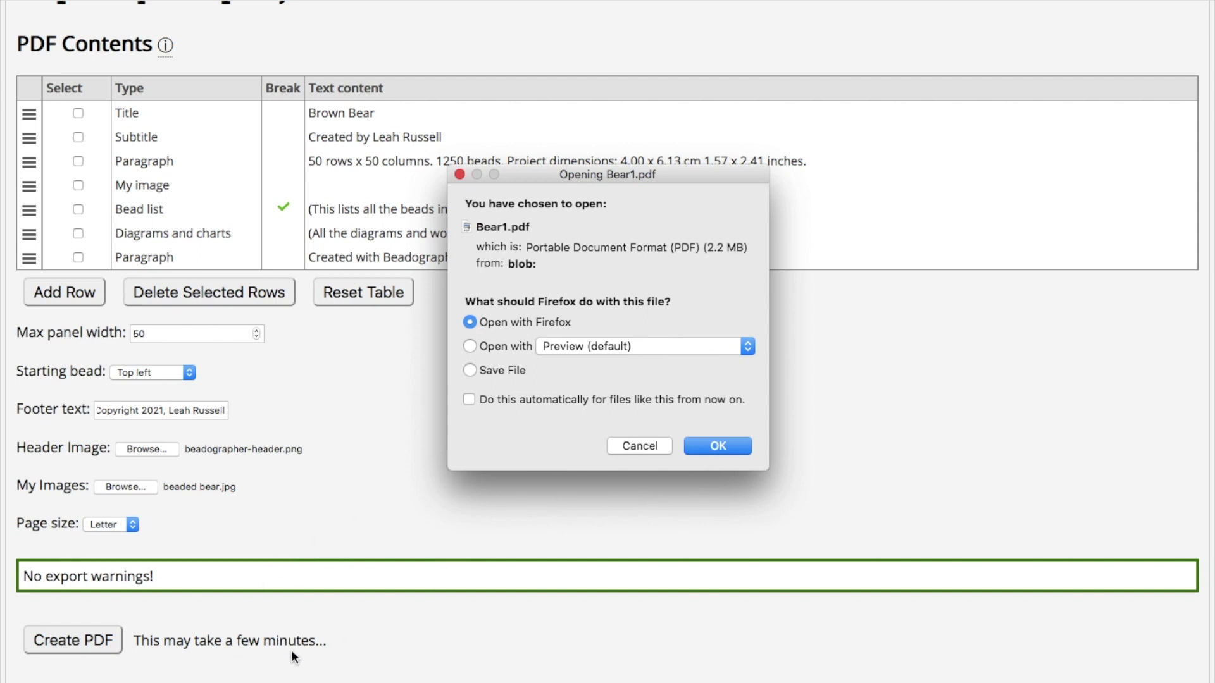
click(720, 446)
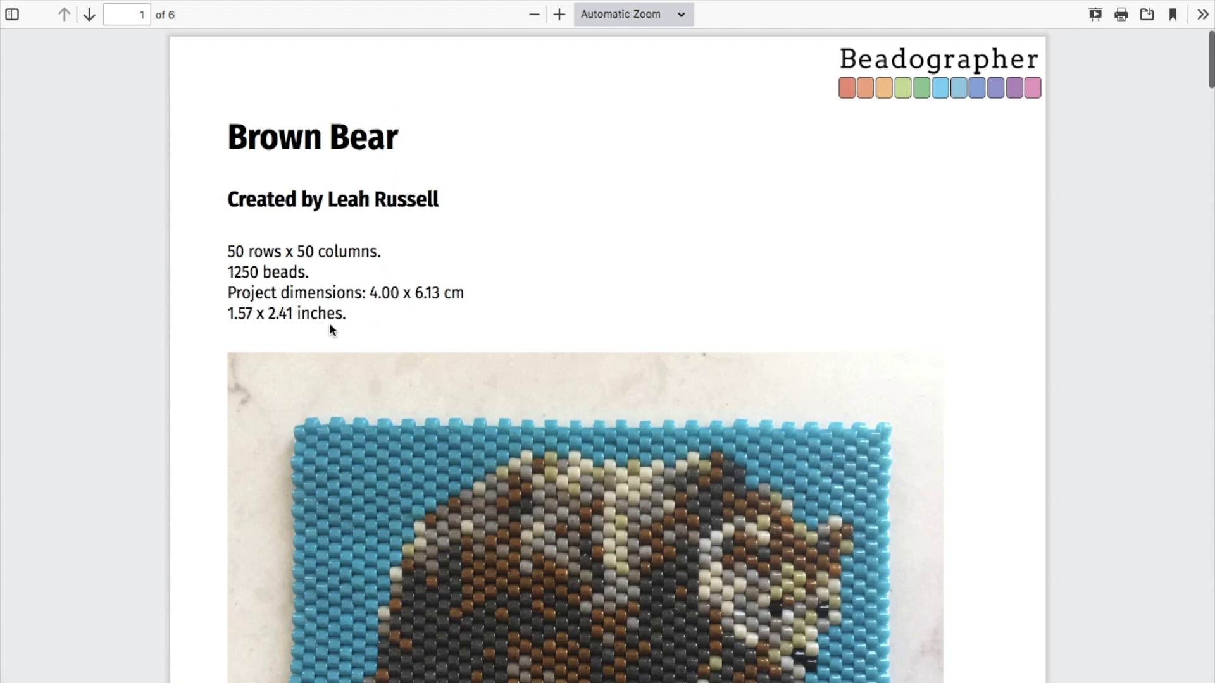
scroll(575, 315, down, 2)
scroll(575, 315, down, 3)
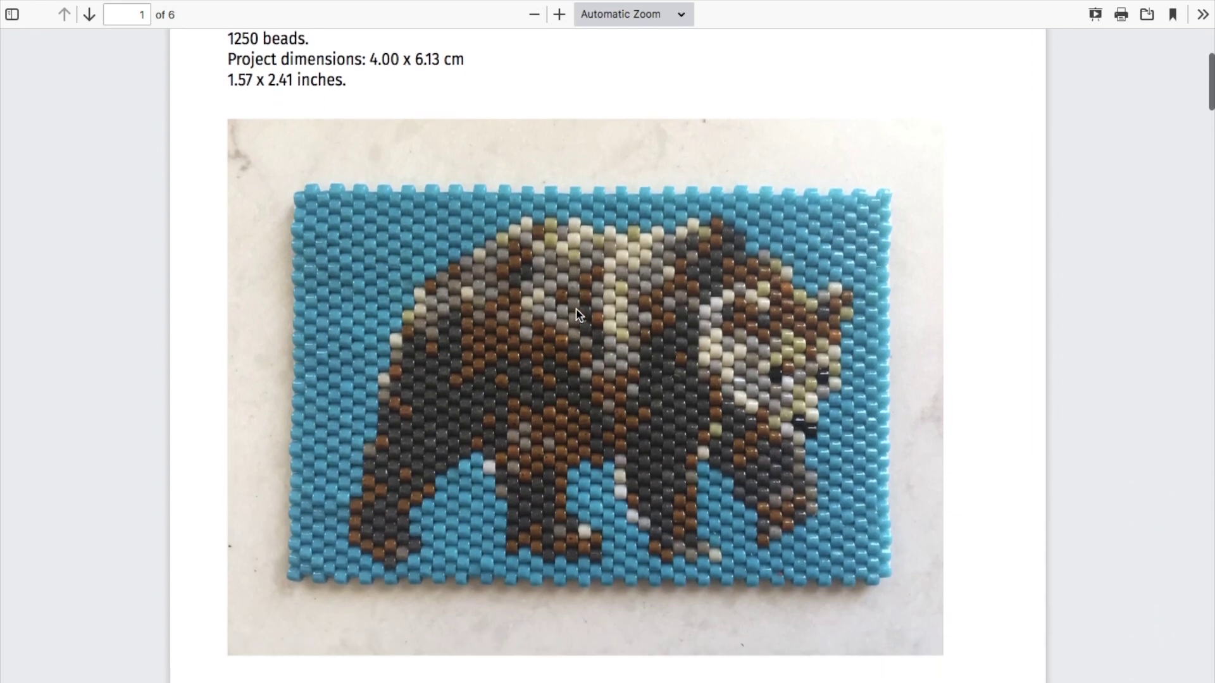
scroll(578, 385, down, 4)
scroll(580, 386, down, 10)
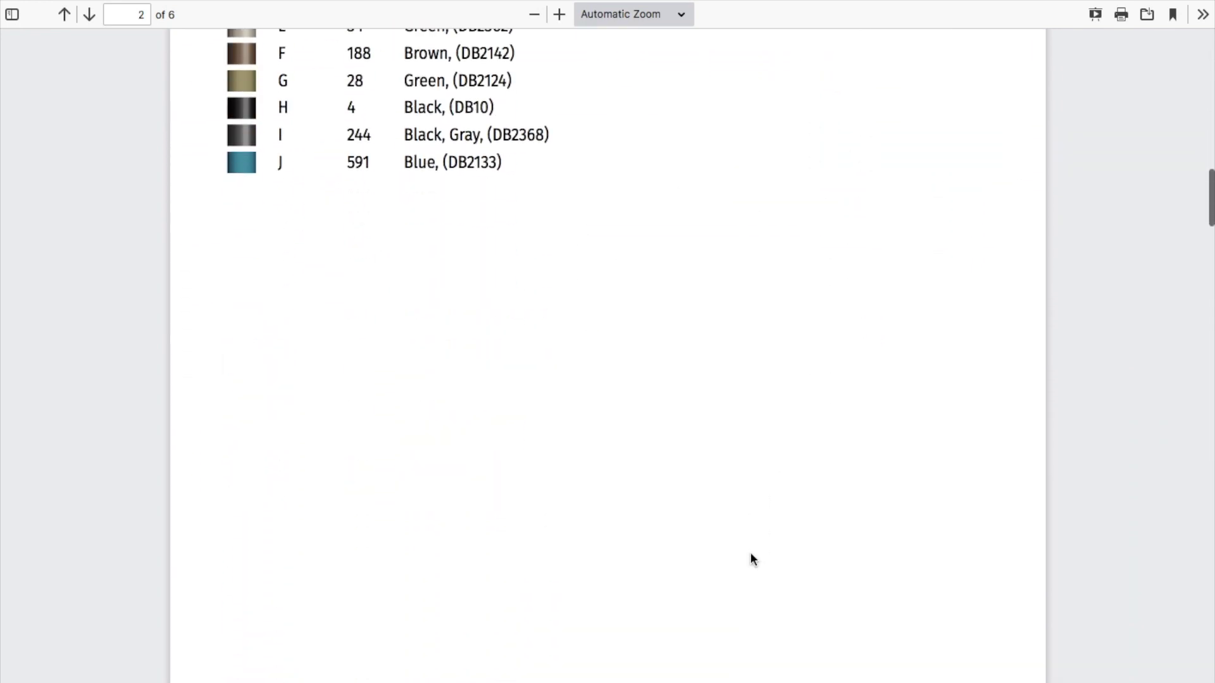
scroll(751, 552, down, 5)
scroll(747, 377, up, 10)
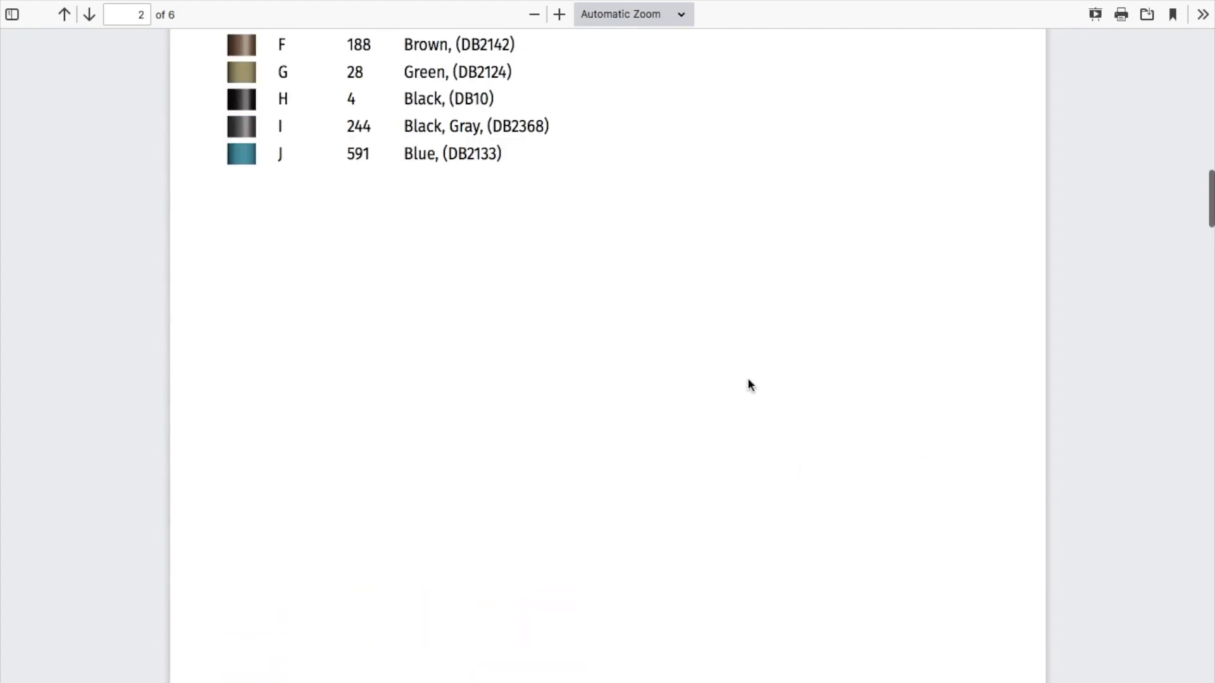
scroll(746, 378, down, 6)
scroll(748, 384, down, 5)
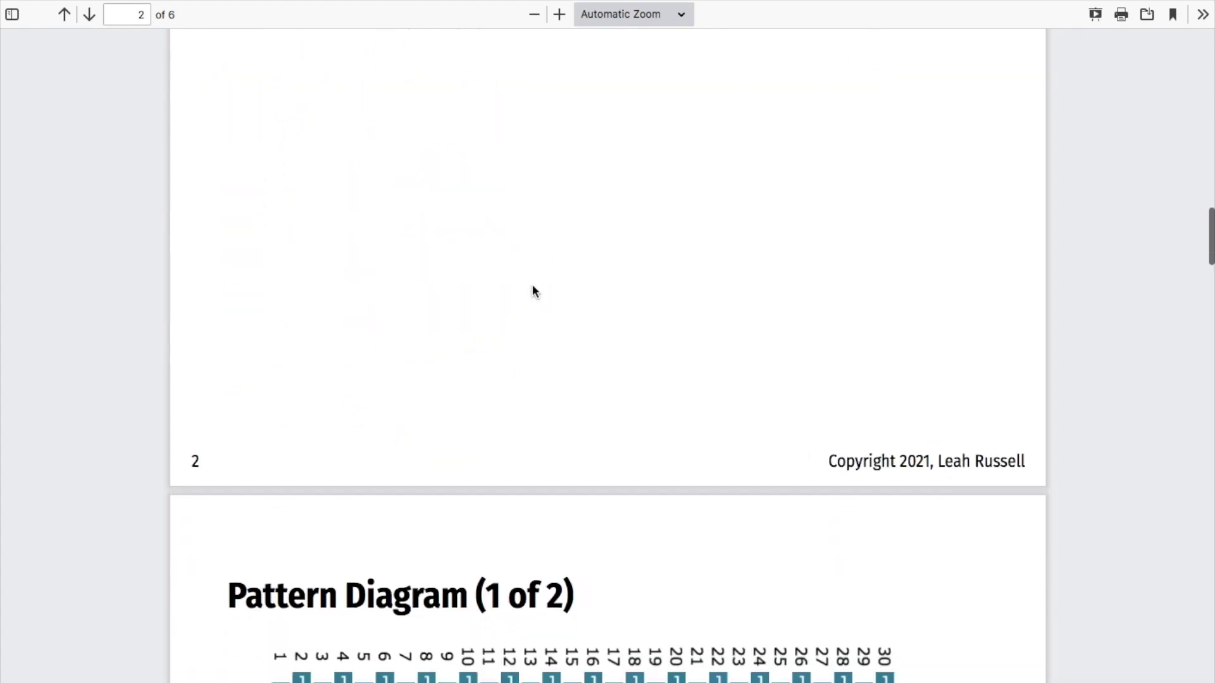
scroll(578, 106, up, 3)
scroll(577, 106, down, 9)
scroll(578, 104, down, 8)
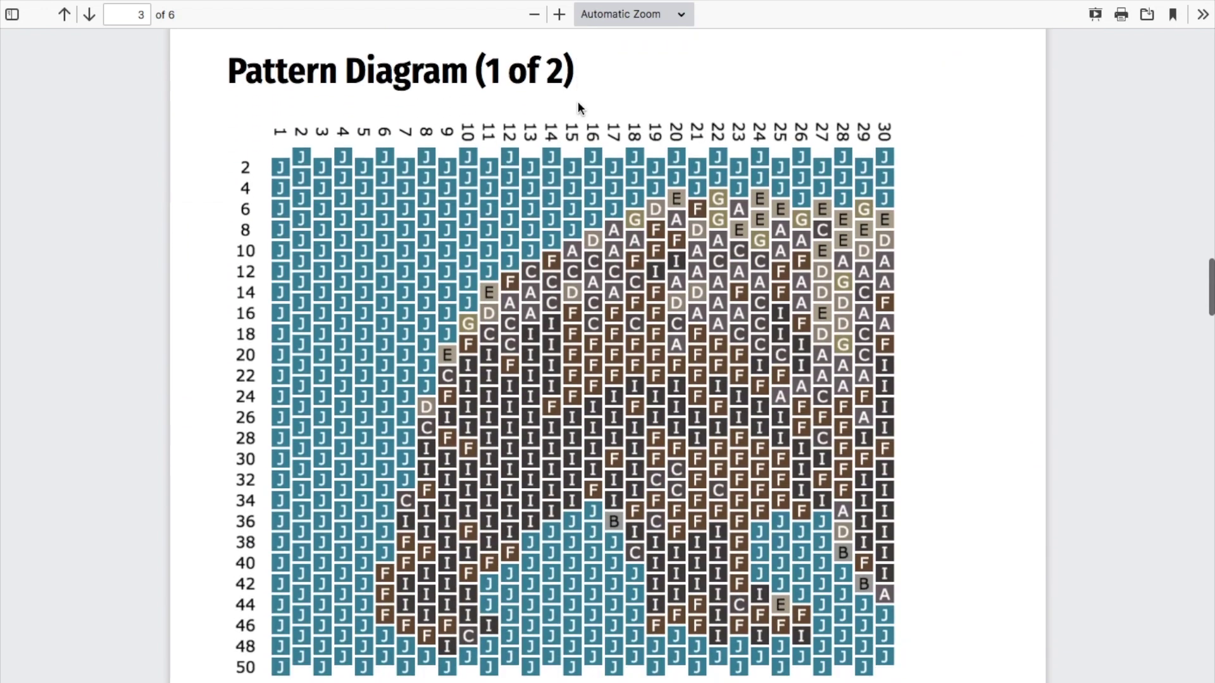
scroll(579, 102, down, 8)
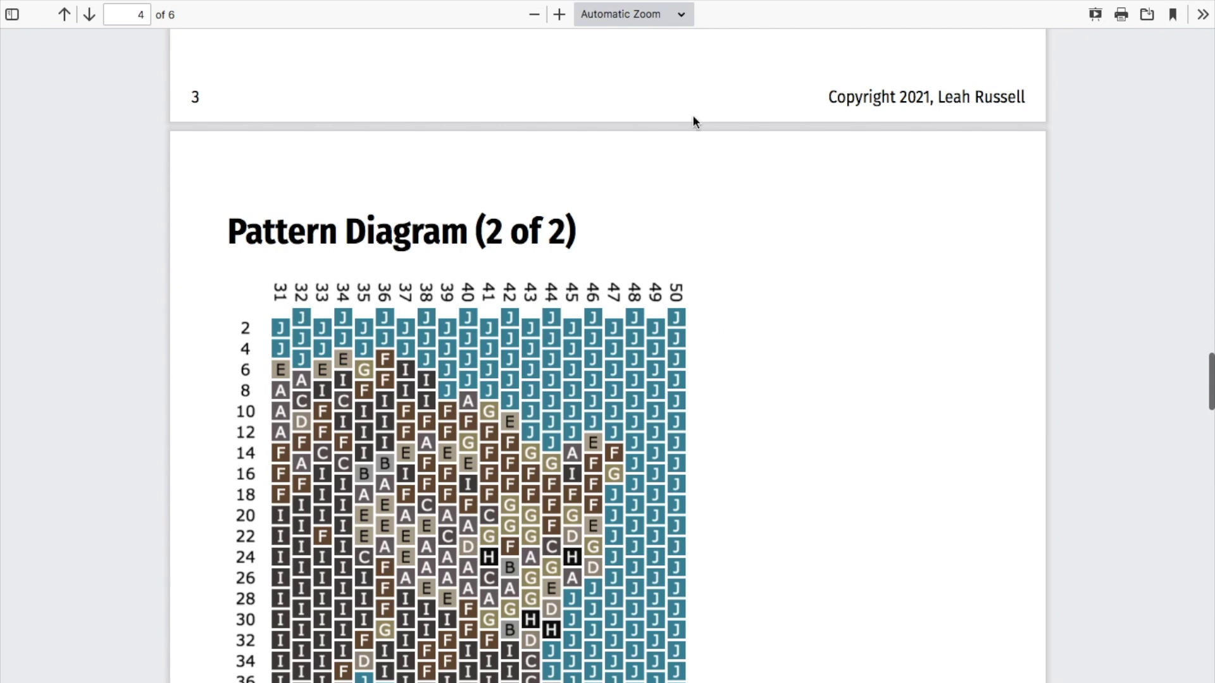
scroll(693, 115, up, 15)
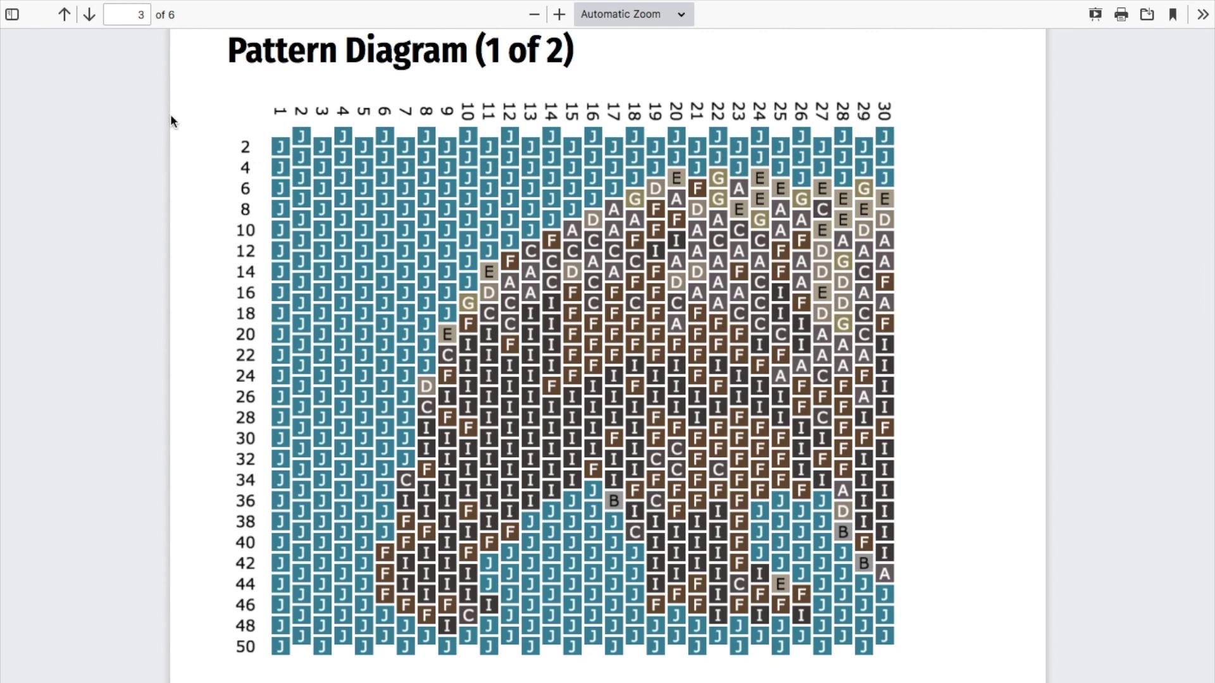
scroll(663, 418, down, 10)
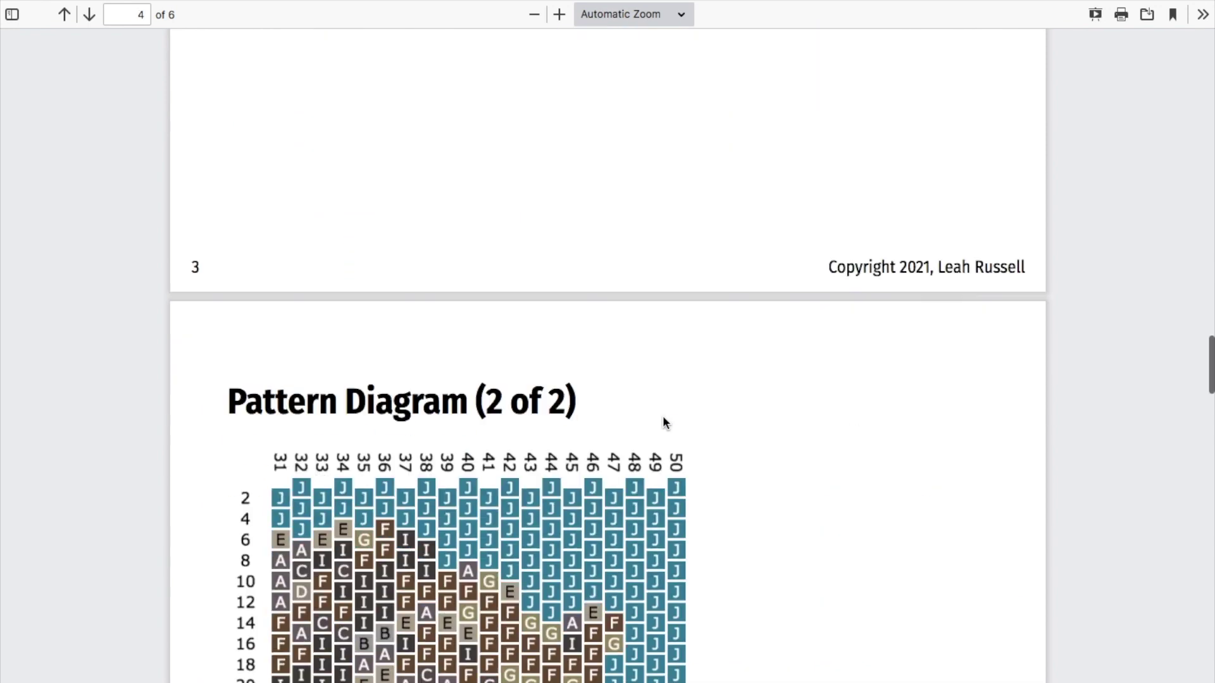
scroll(658, 430, down, 10)
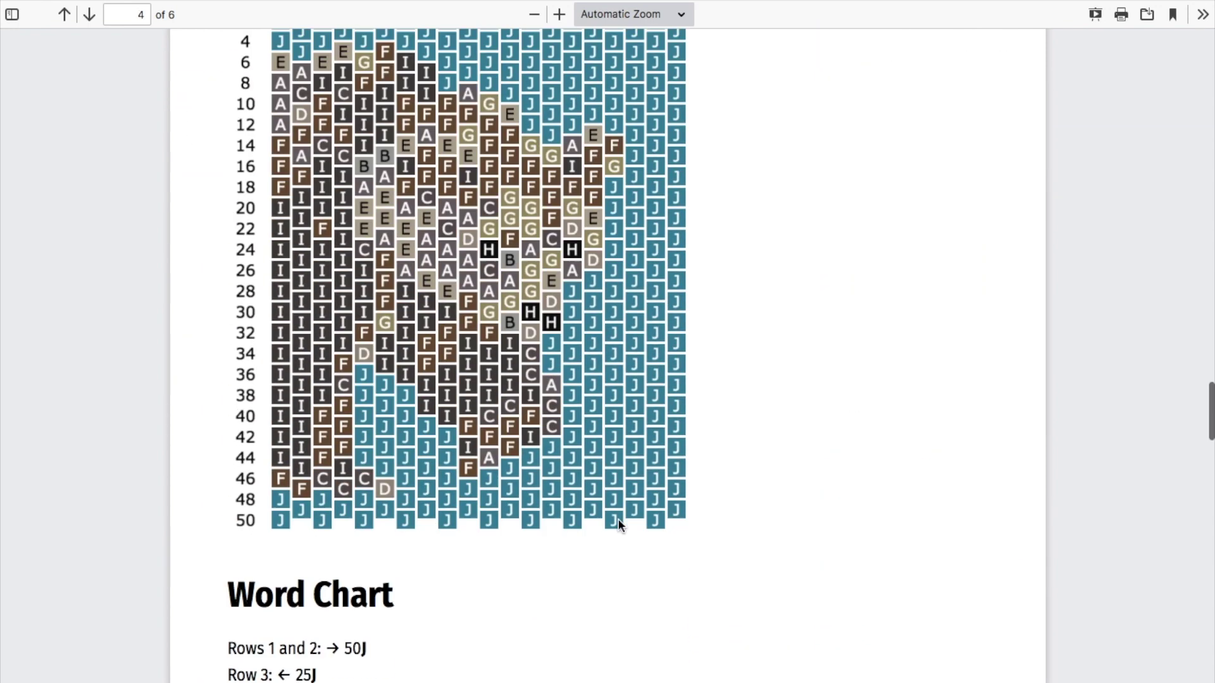
scroll(461, 475, down, 15)
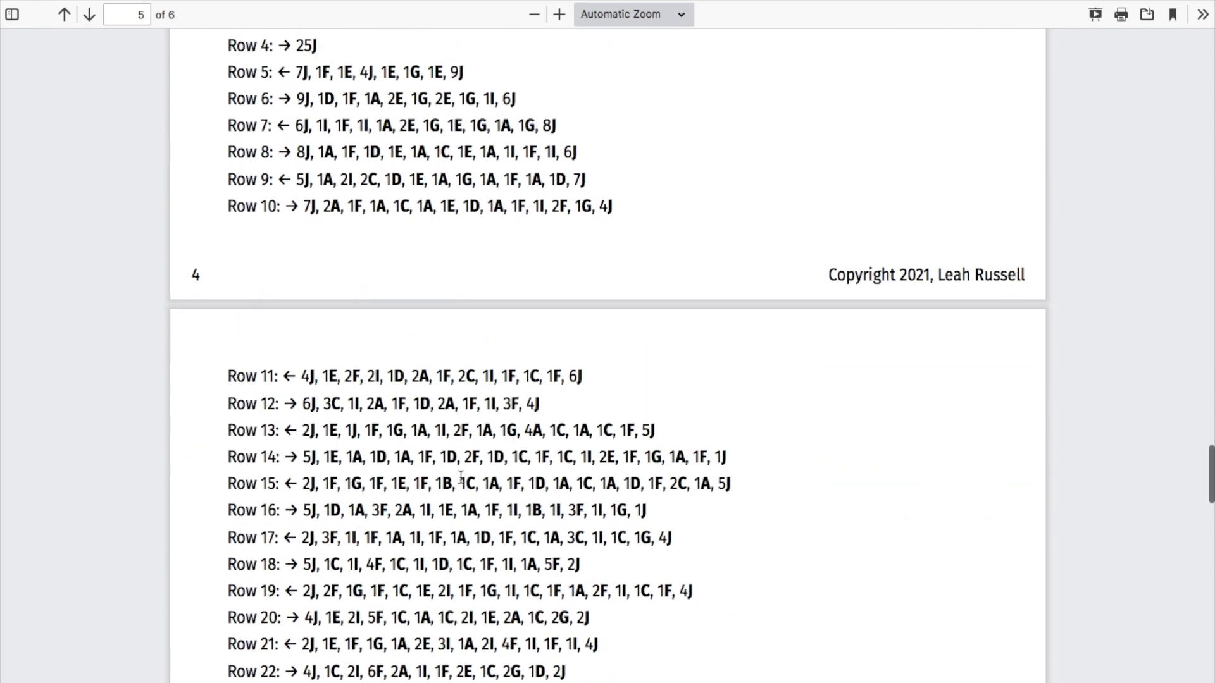
scroll(461, 476, down, 8)
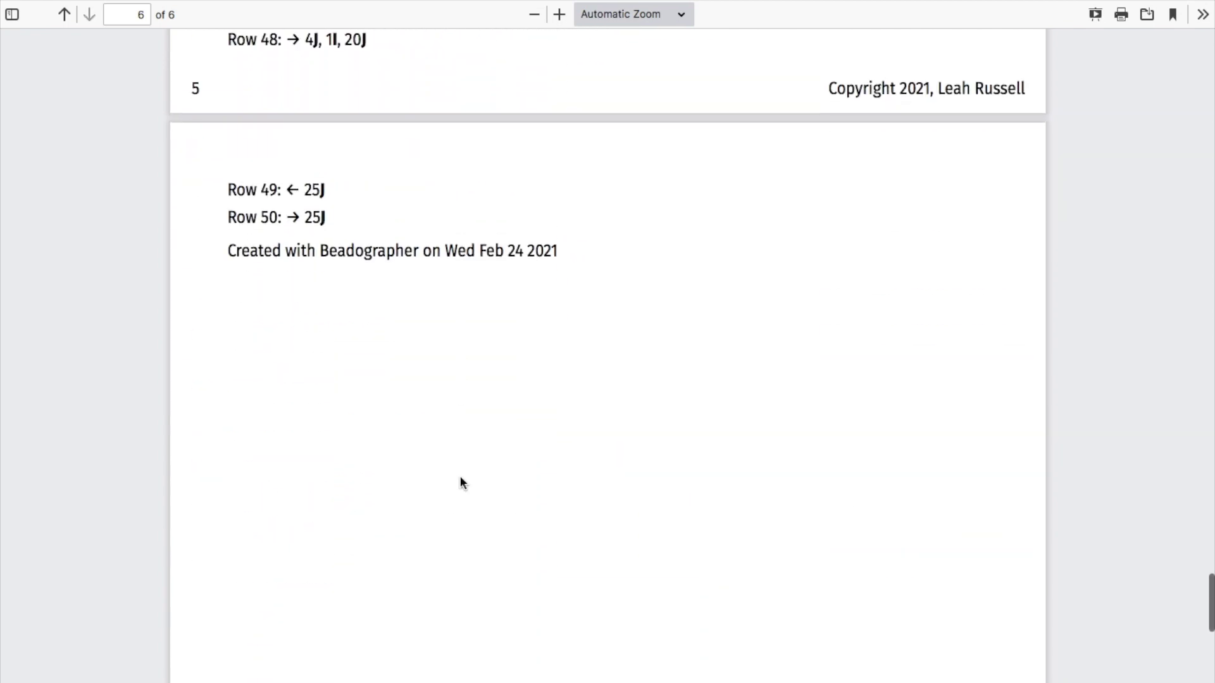
scroll(518, 577, down, 10)
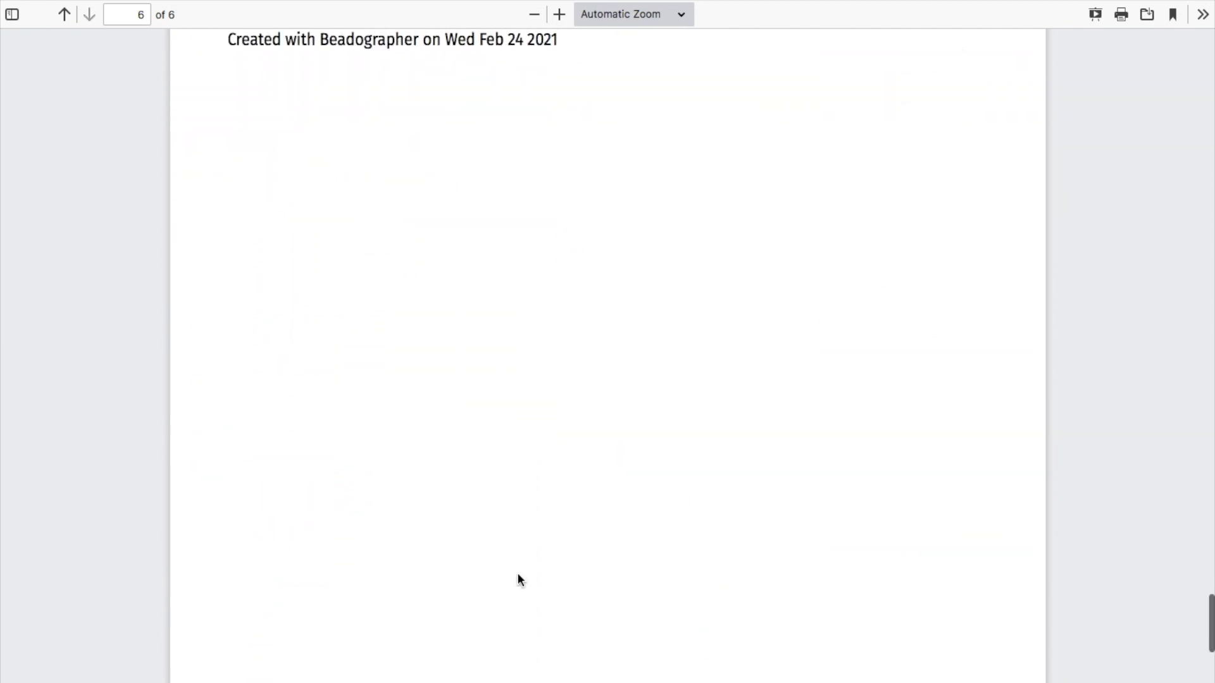
scroll(518, 579, up, 20)
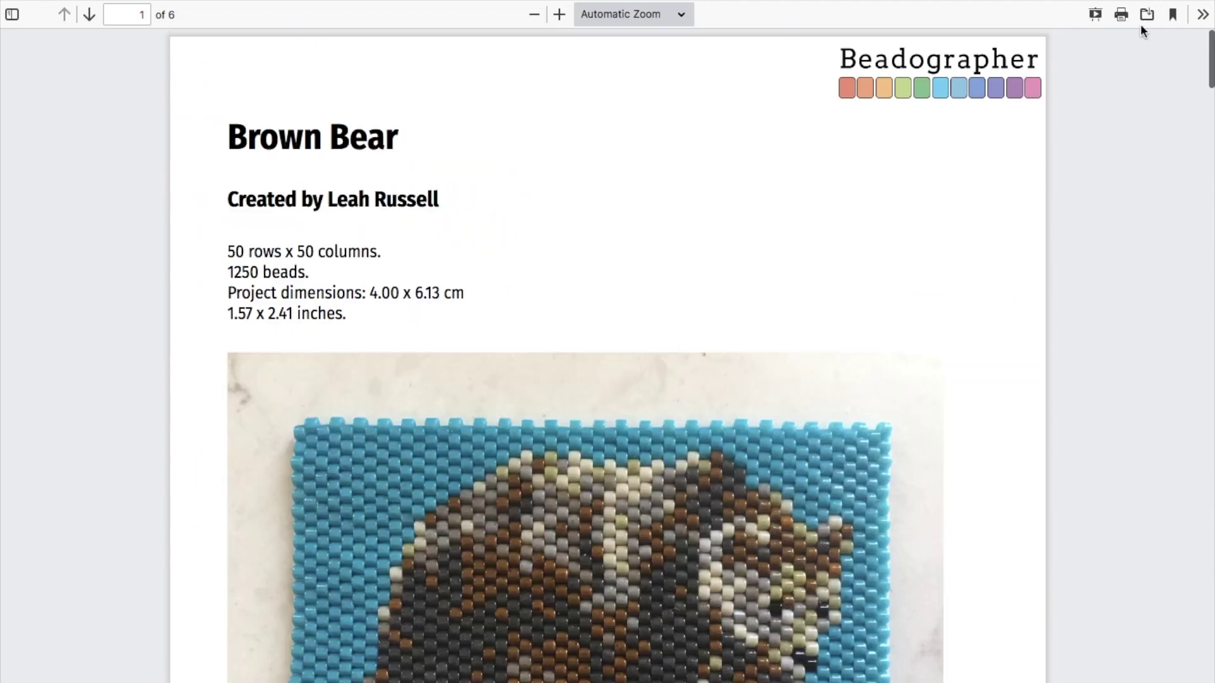
click(1147, 15)
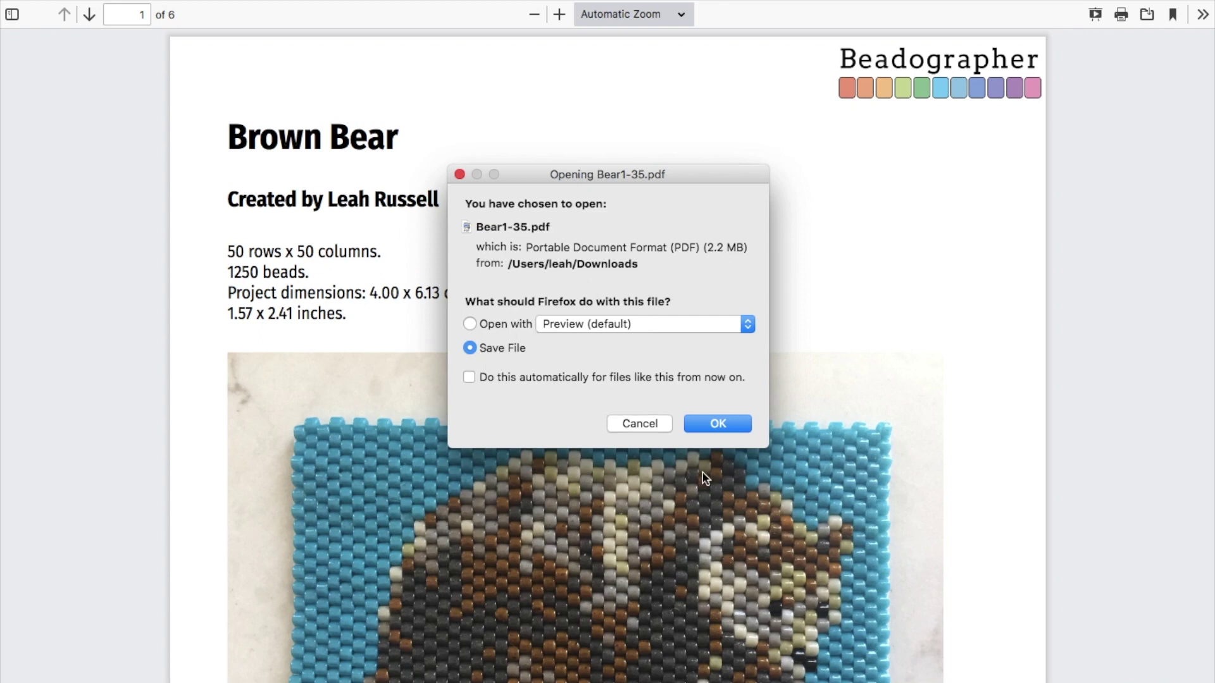
click(654, 425)
click(1121, 15)
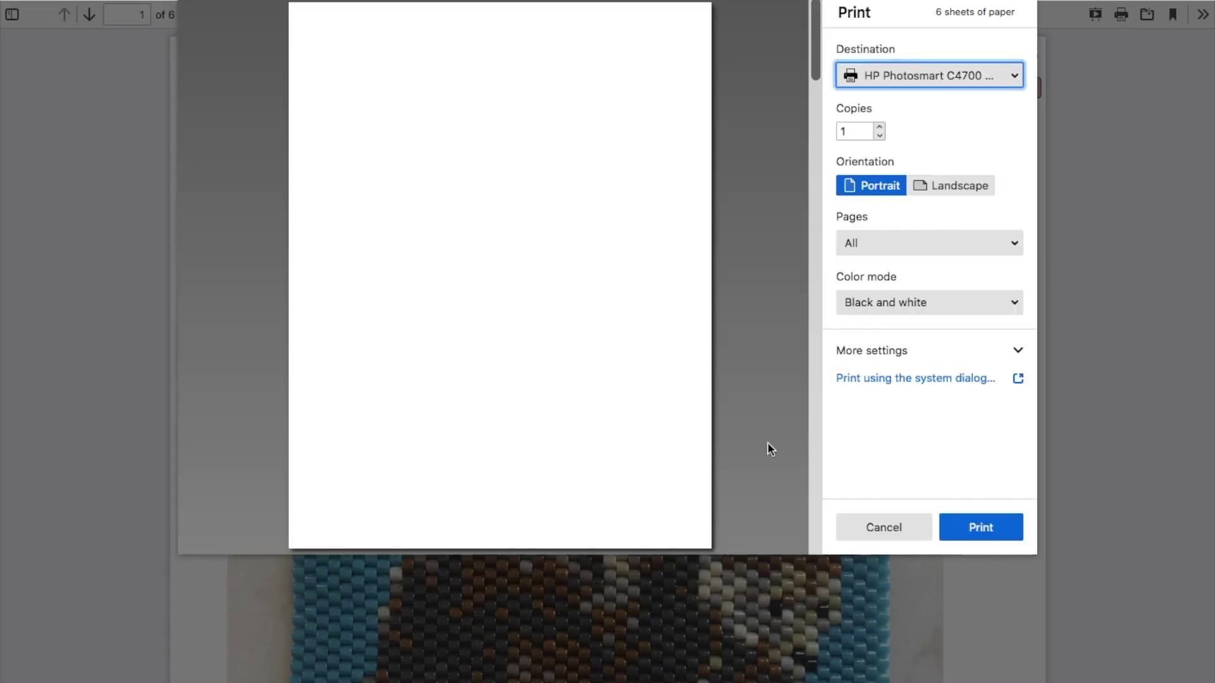
click(848, 531)
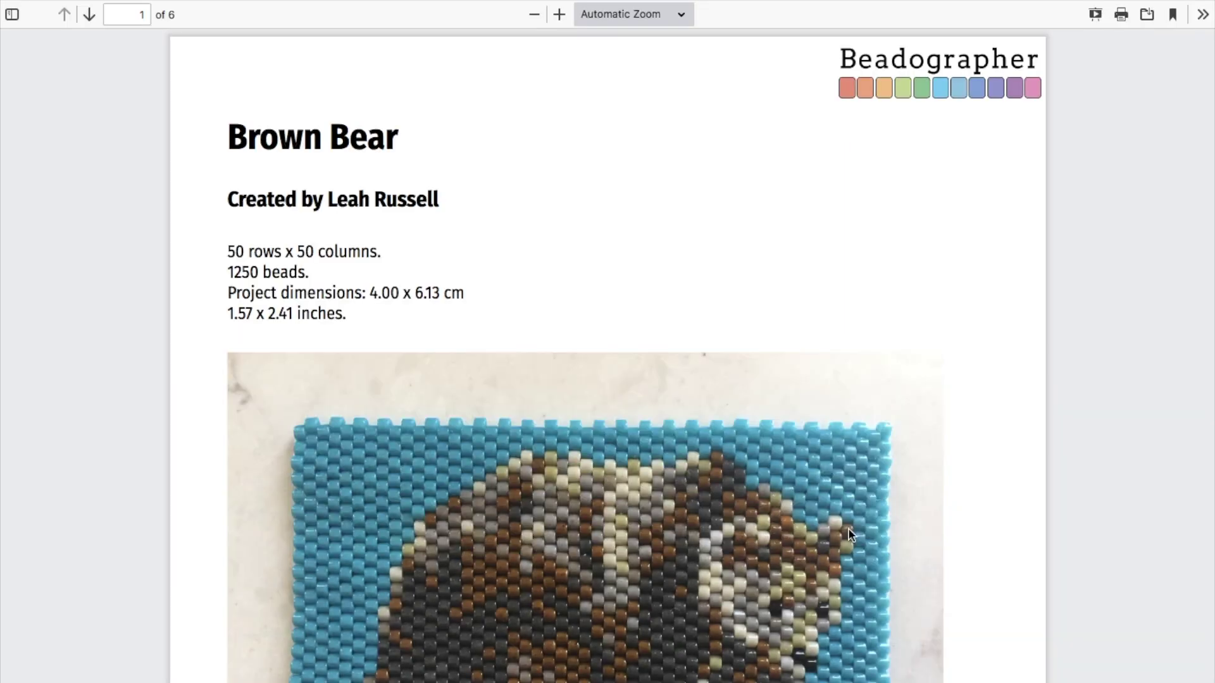